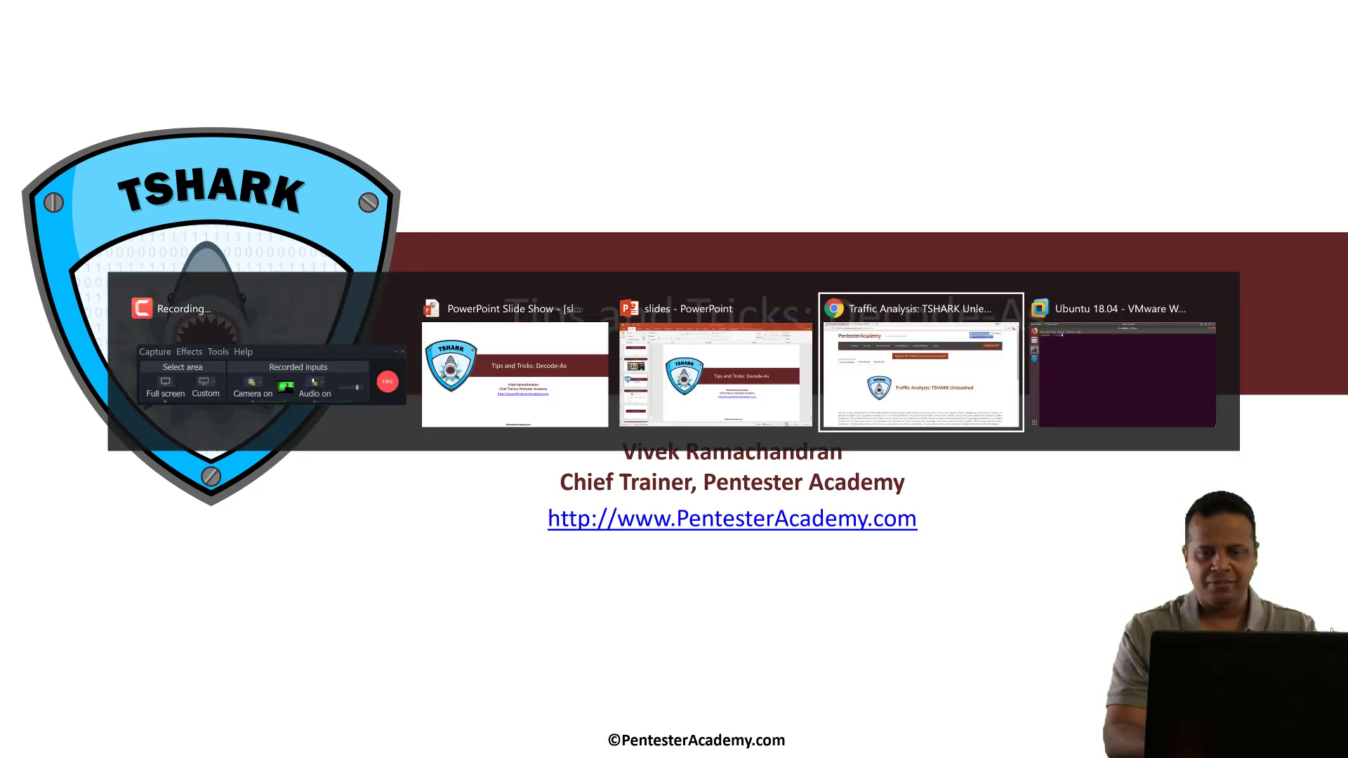
Confirm Call_to_VoiceMail-SIPTLS-RTP.pcap exists in ~/Class with ls, highlighting SIPTLS-RTP in its name
key("Tab")
key("Tab")
key("Tab")
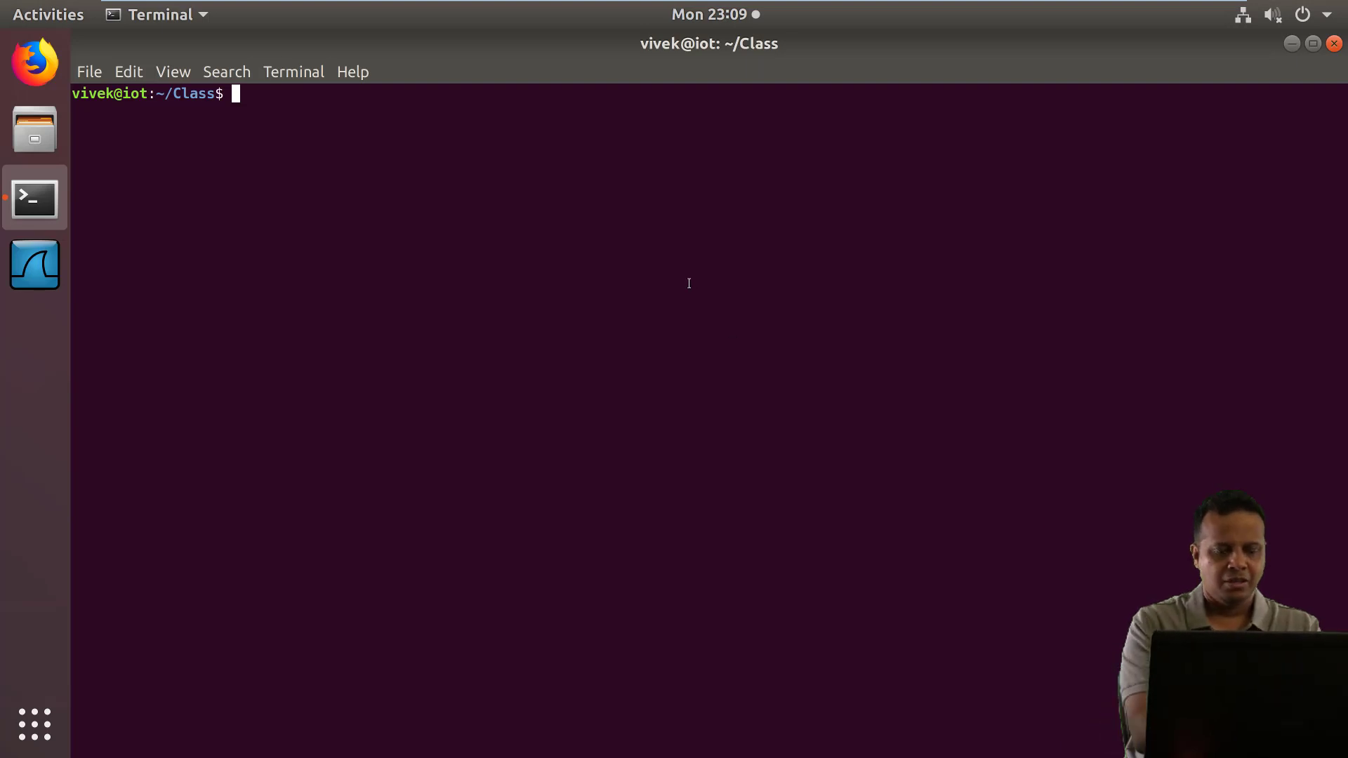
type("ls C")
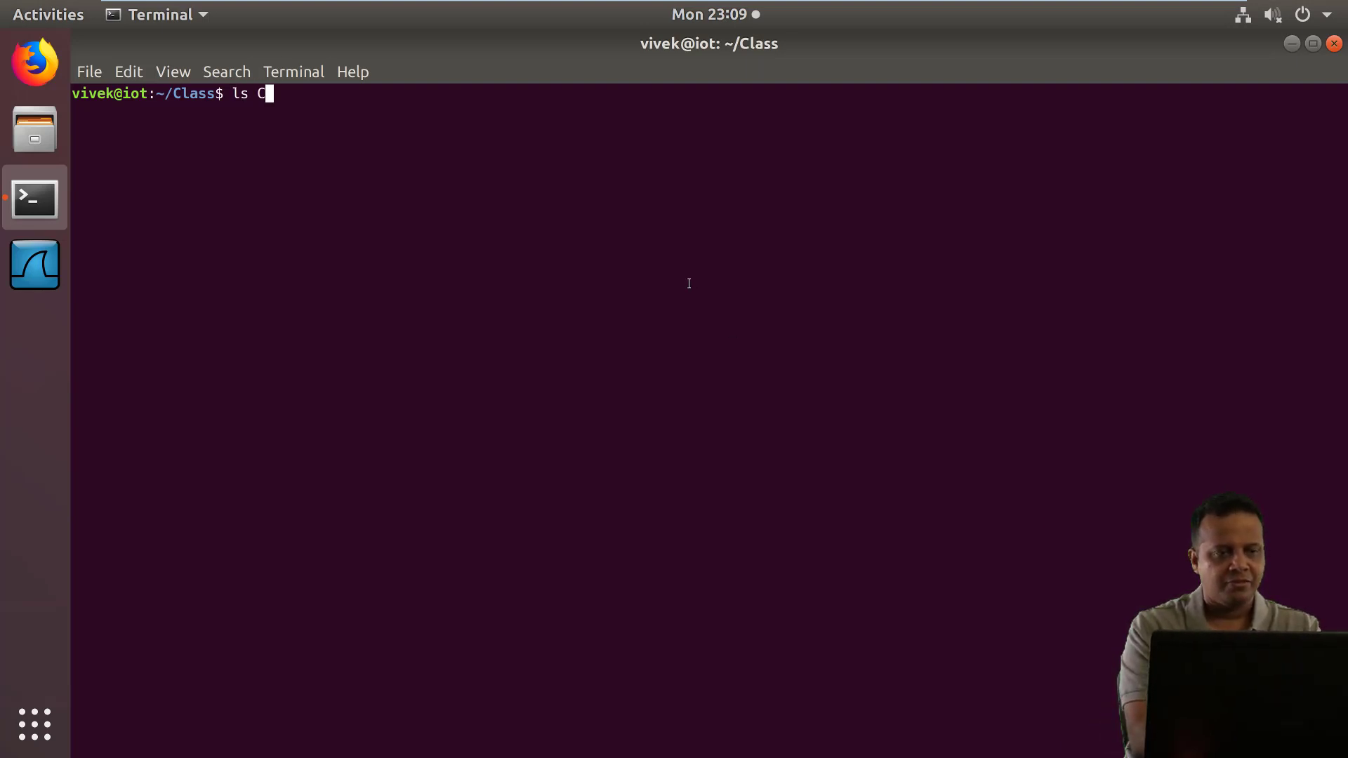
key("BackSpace")
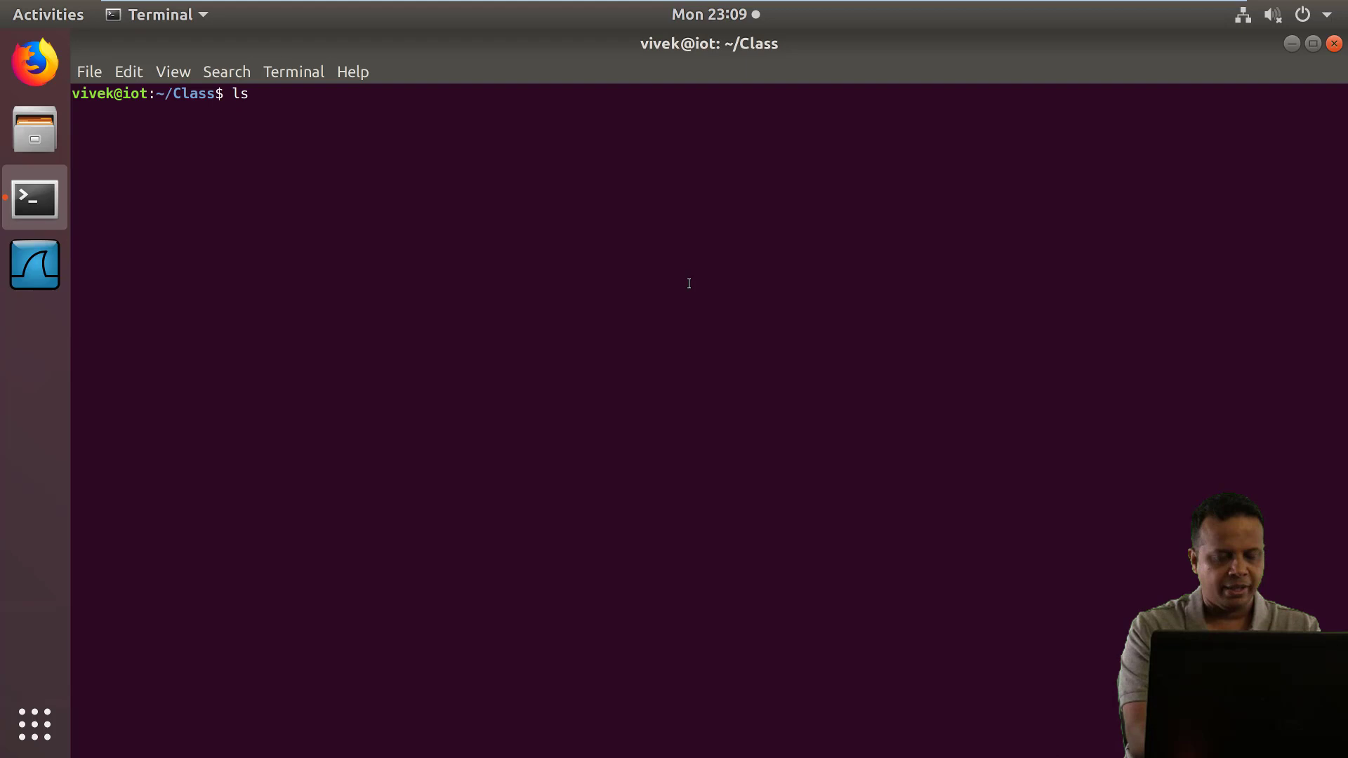
type("a")
key("BackSpace")
type("Ca")
key("Tab")
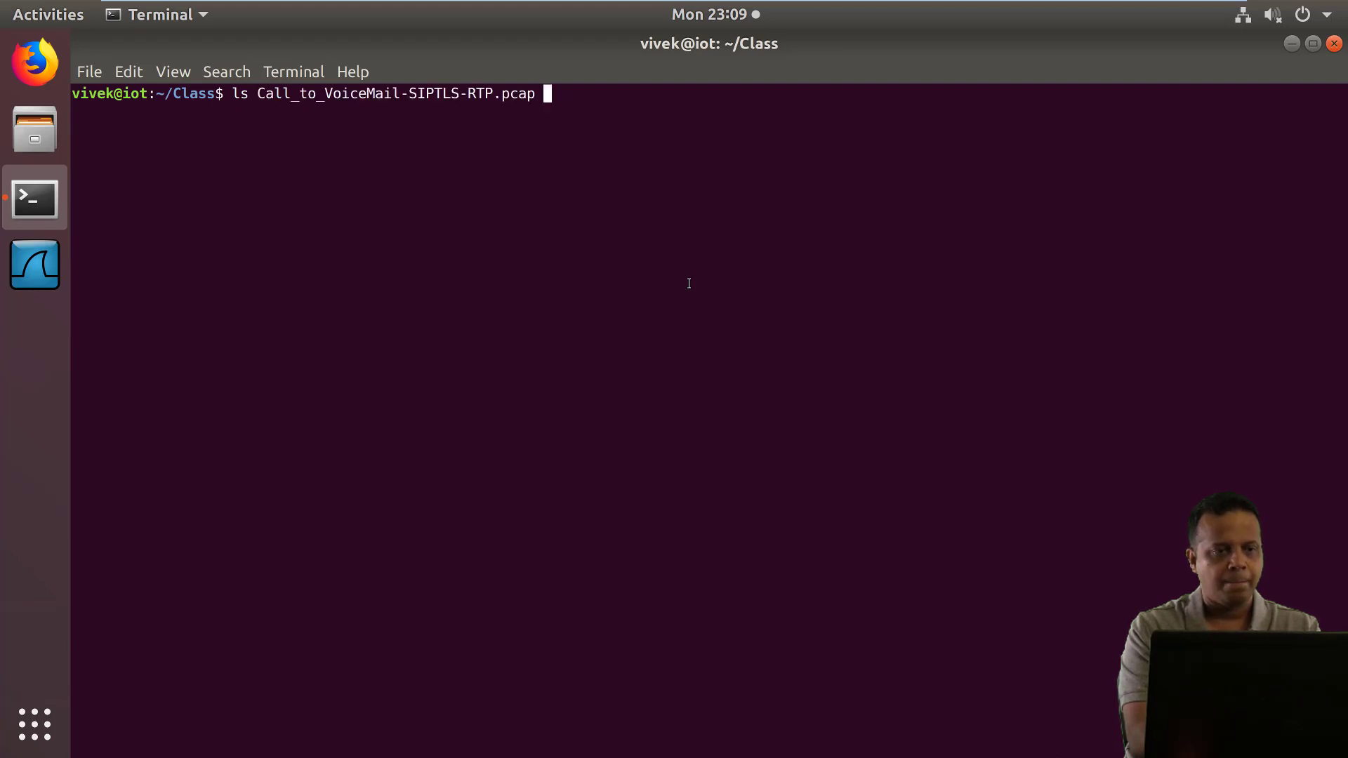
key("Return")
key("Return")
key("Return")
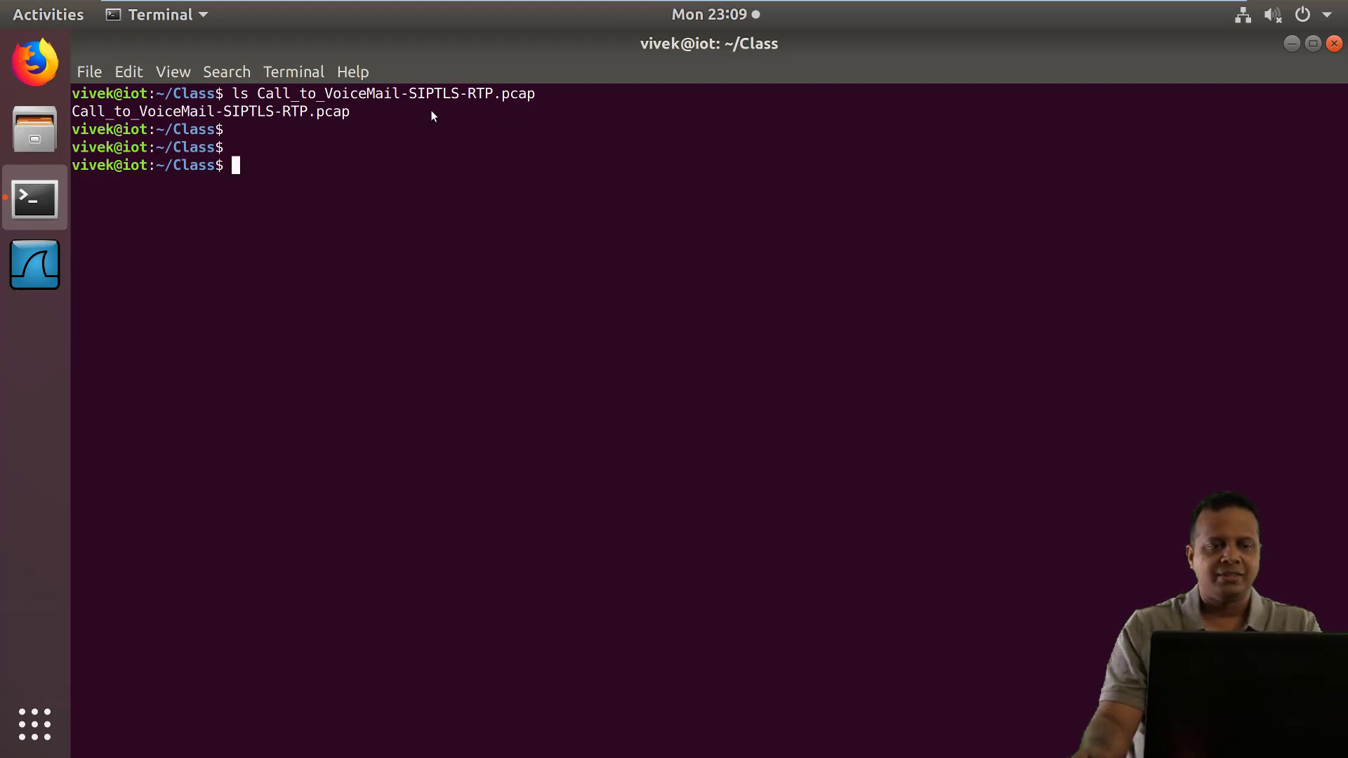
left_click_drag(410, 94, 493, 94)
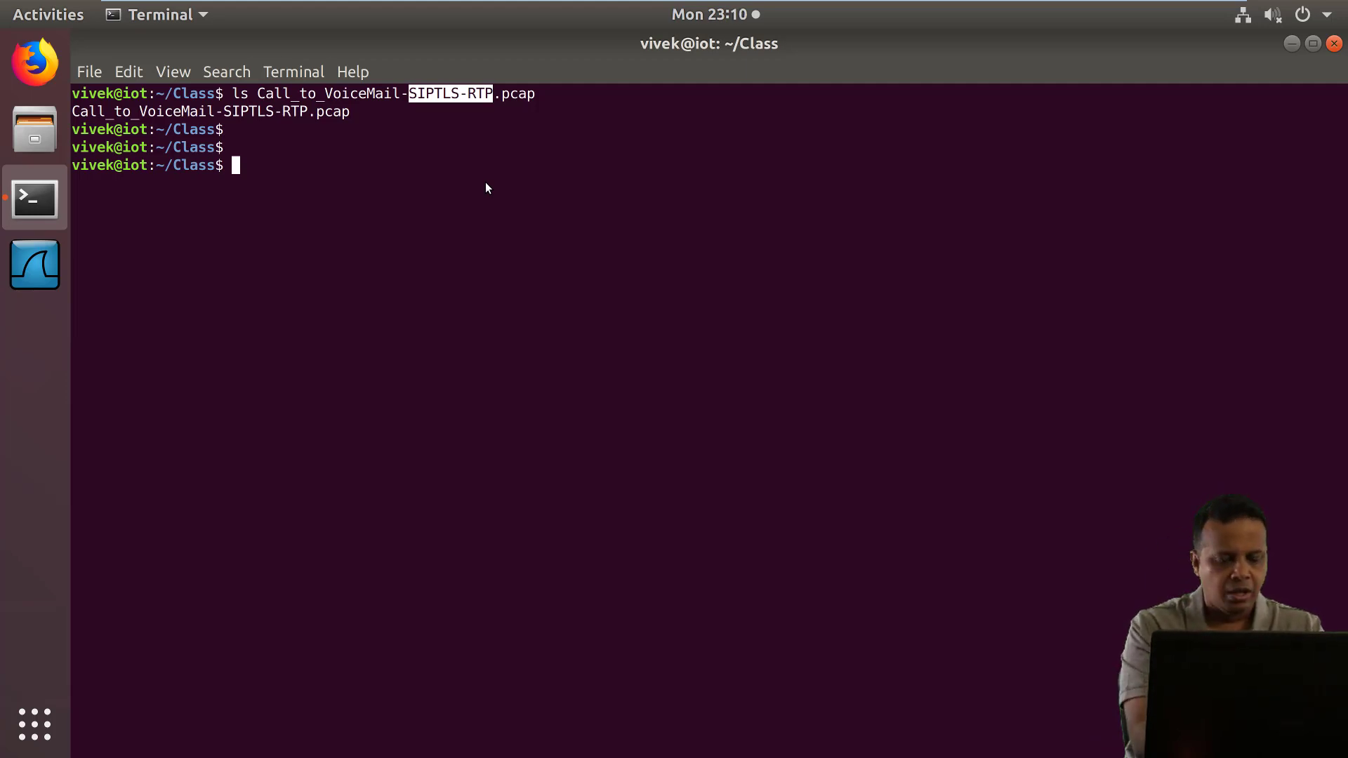
type("tshark ")
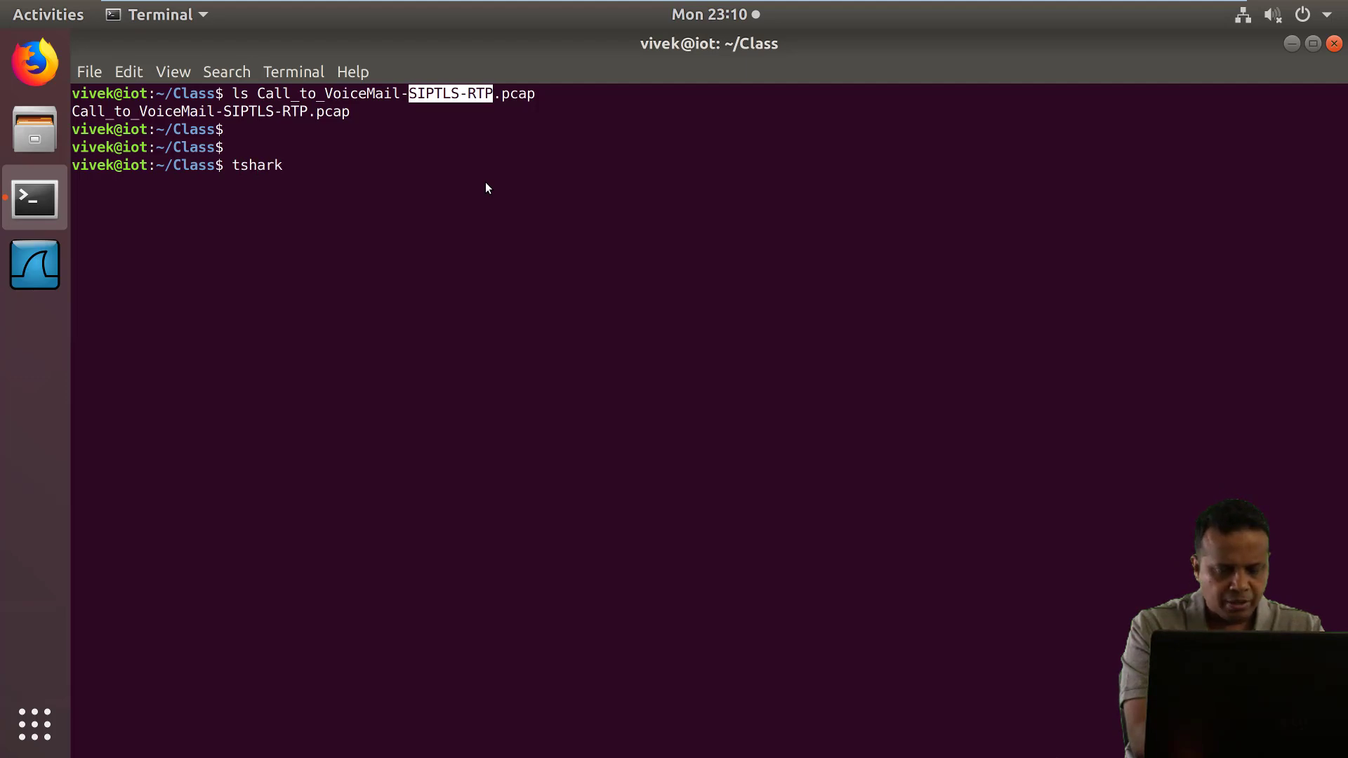
type("-r C")
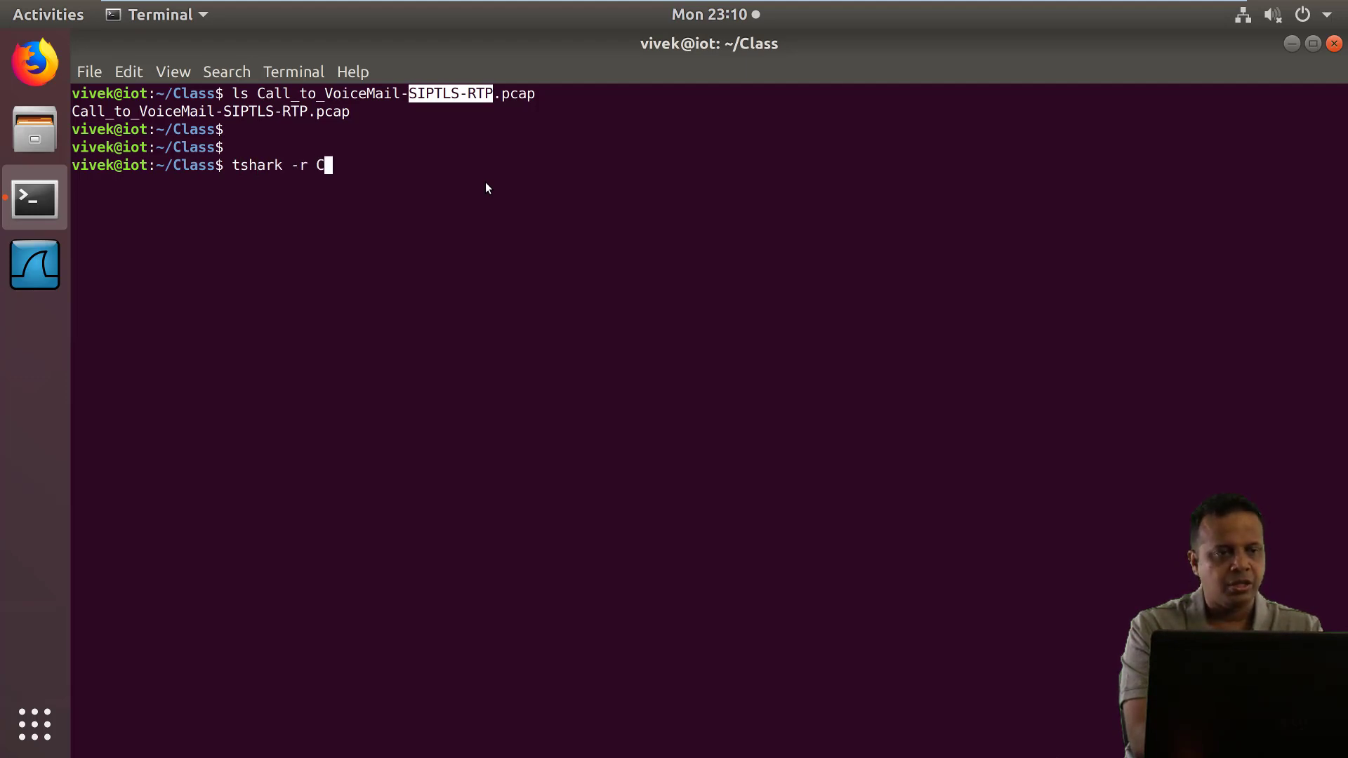
Run tshark -r Call_to_VoiceMail-SIPTLS-RTP.pcap -q -z rtp,streams, which prints an empty stream table
key("Tab")
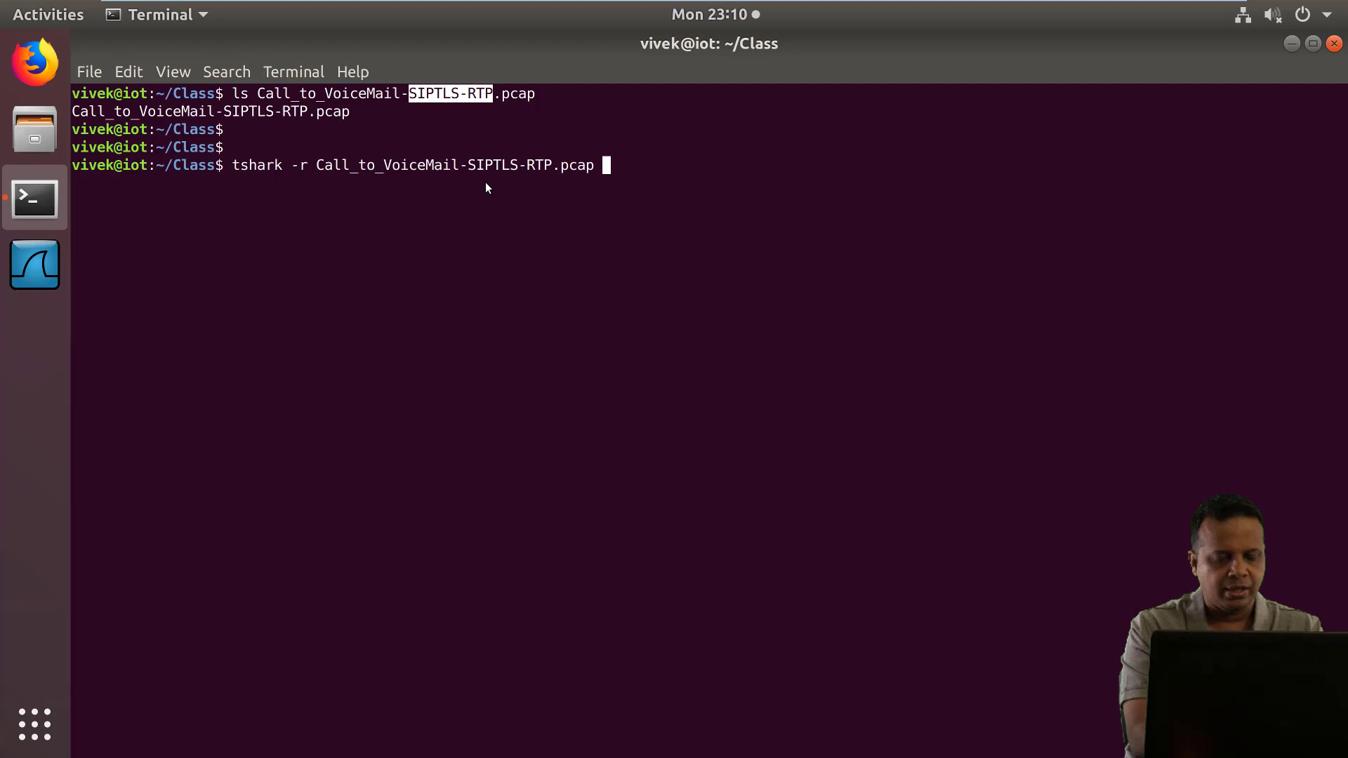
type("-z ")
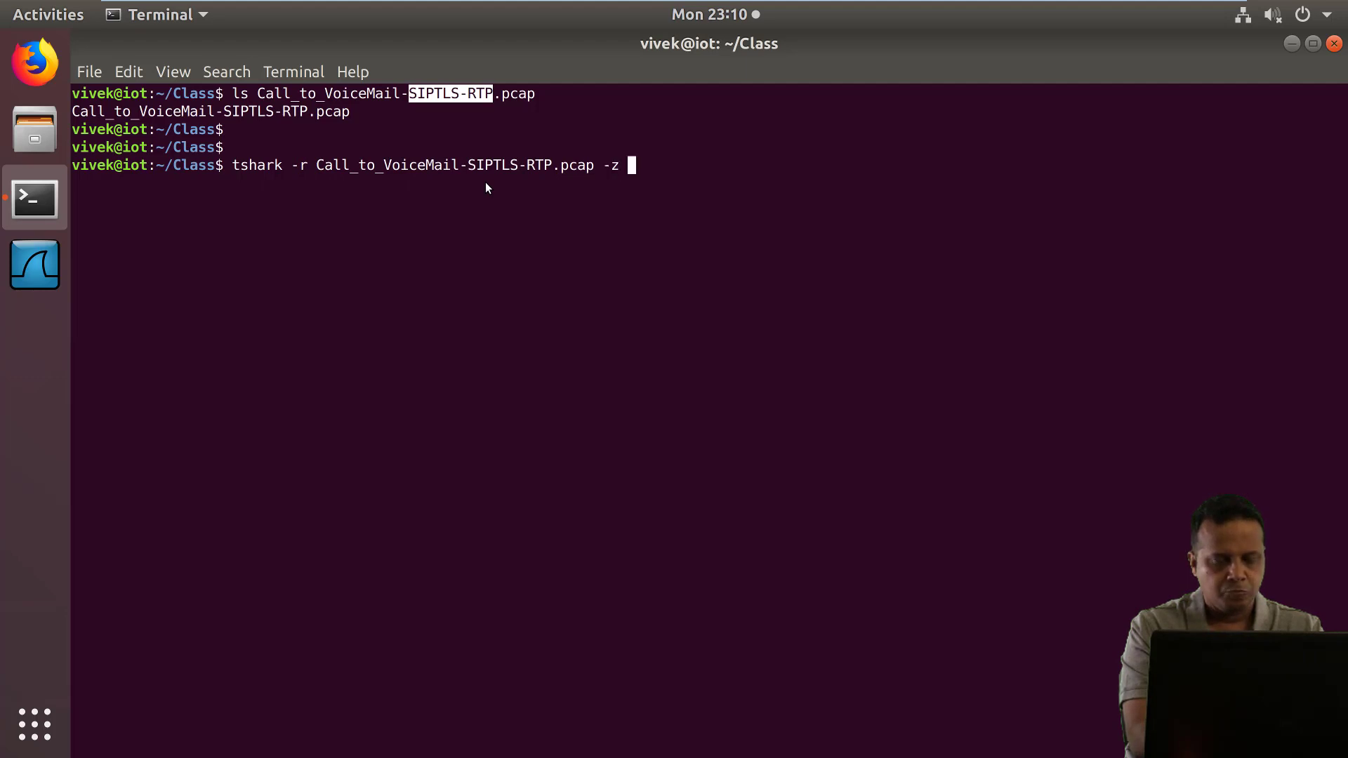
type("rtp,")
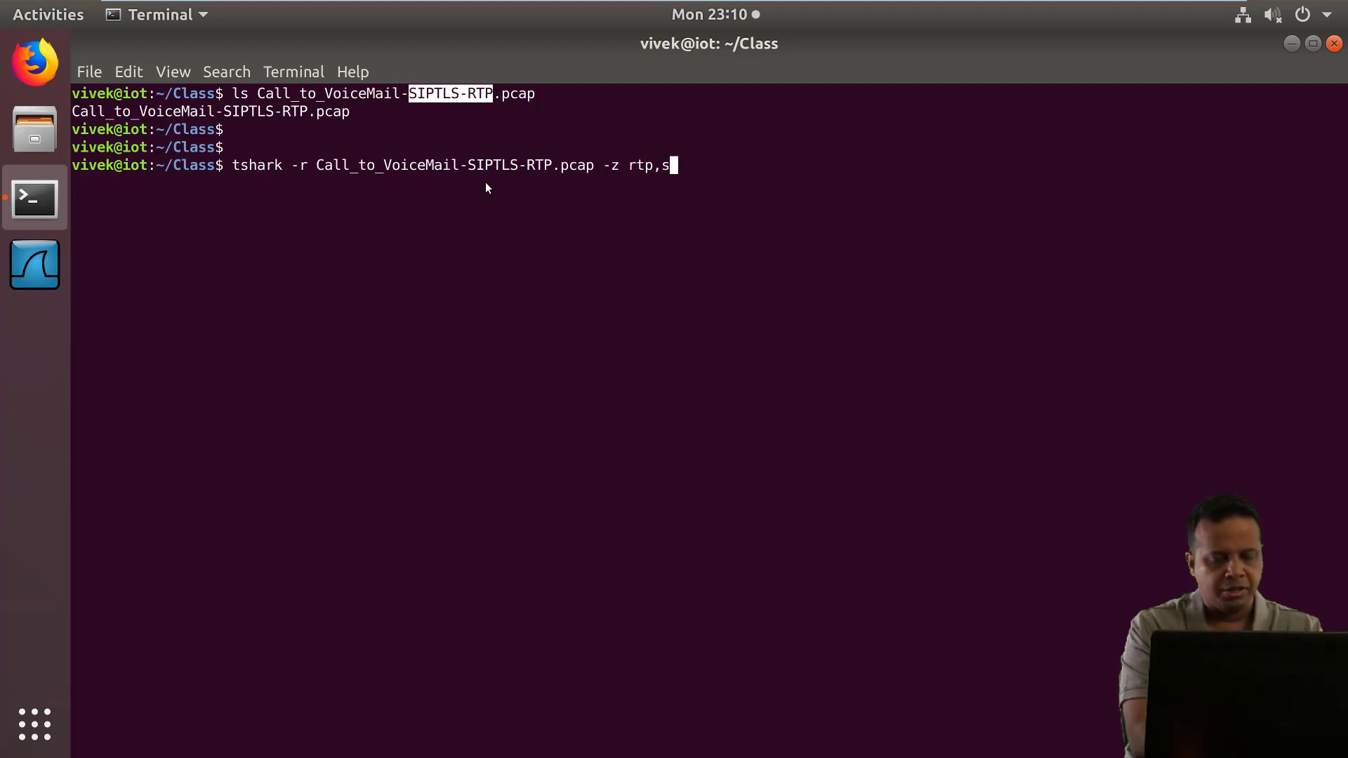
type("strams")
key("BackSpace")
key("BackSpace")
key("BackSpace")
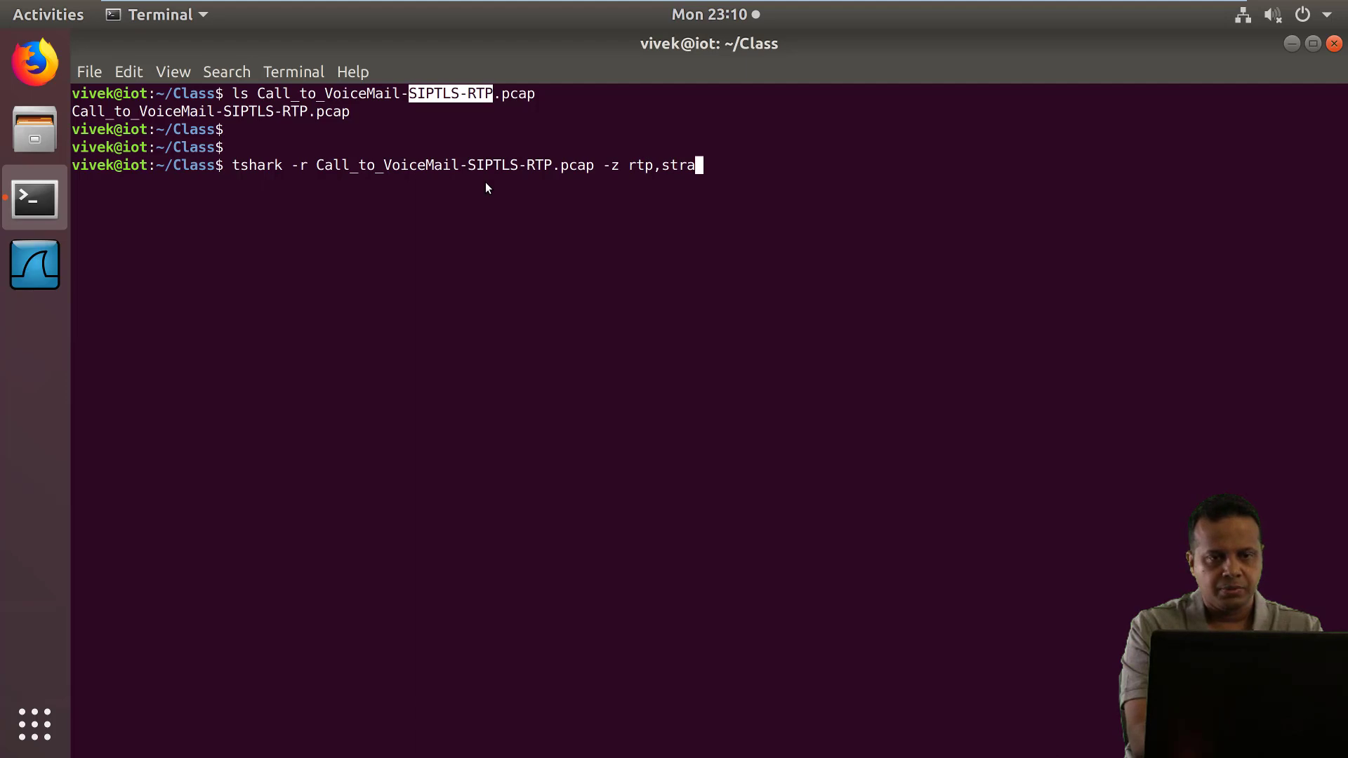
type("eams")
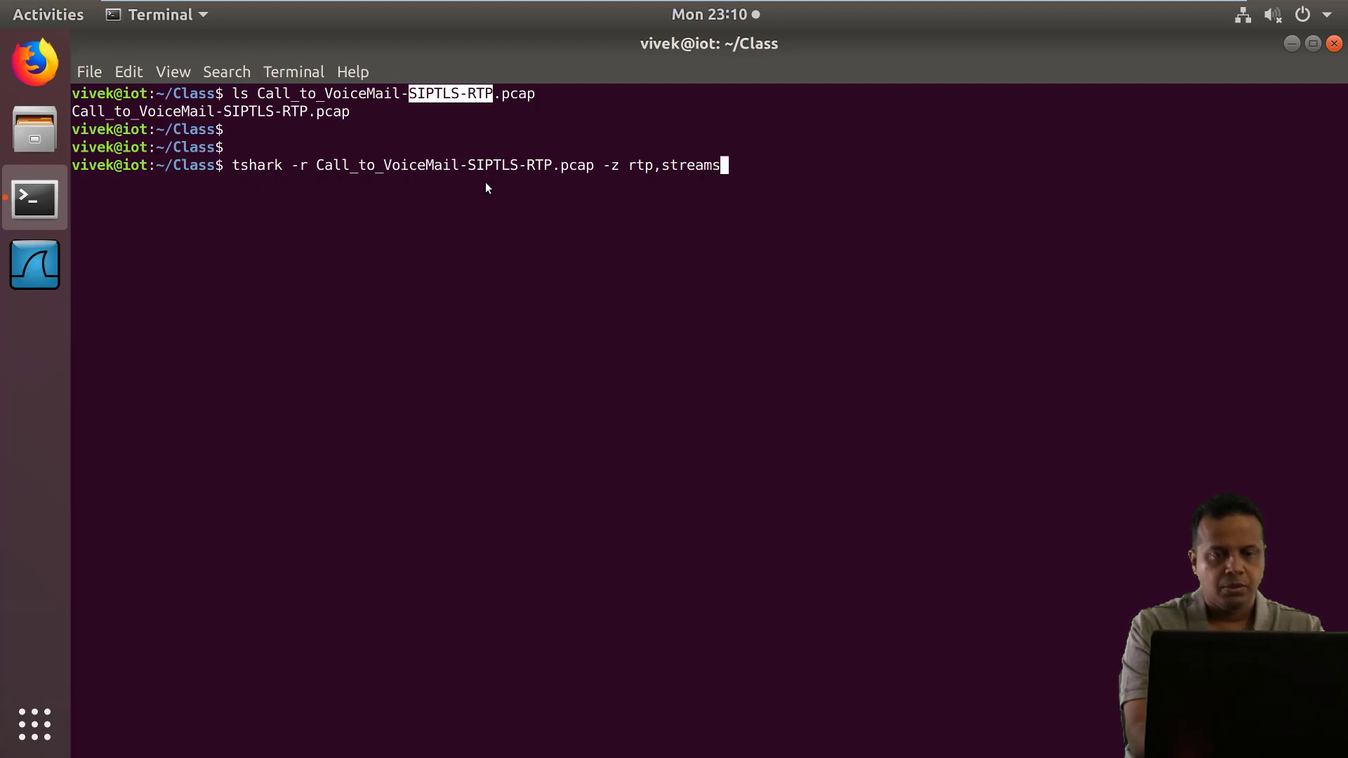
key("Left")
key("ctrl+Left")
key("ctrl+Left")
key("ctrl+Left")
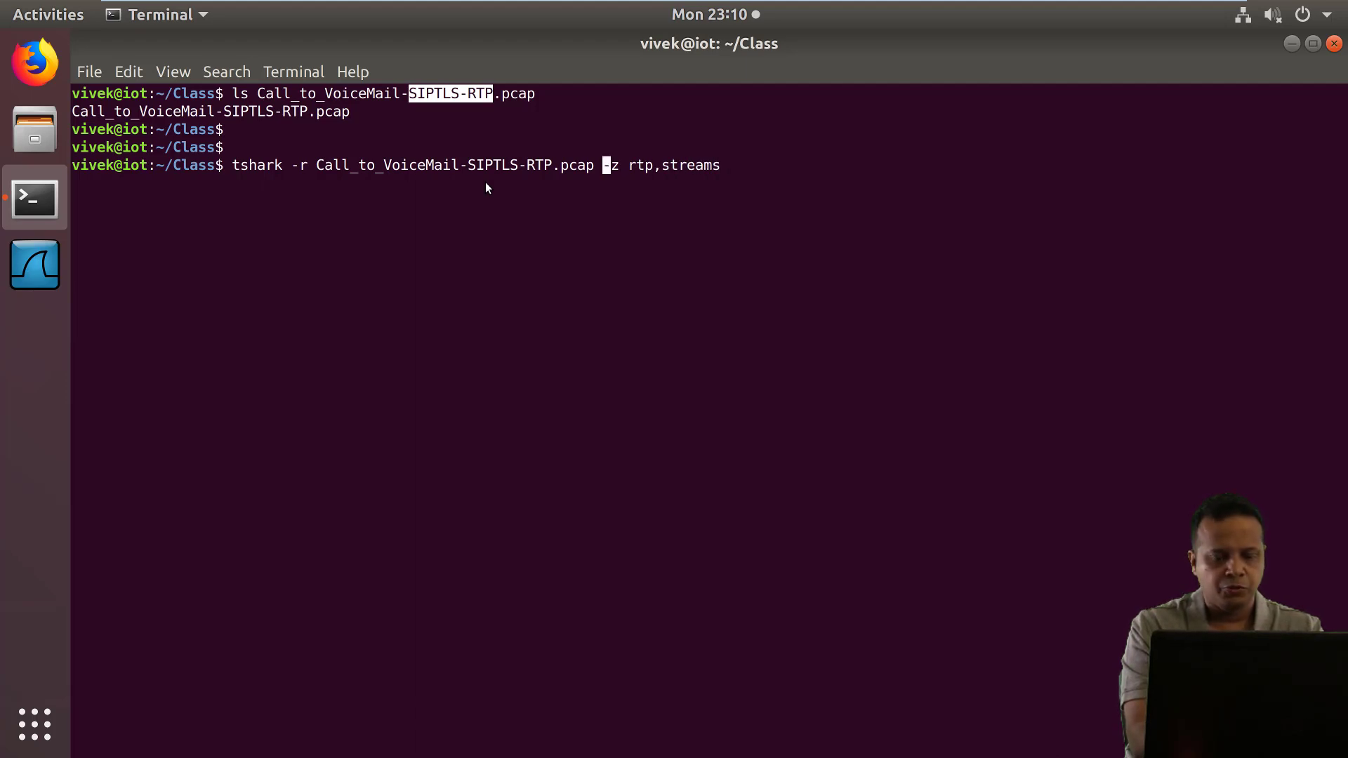
type("-q")
key("Return")
key("Return")
key("Return")
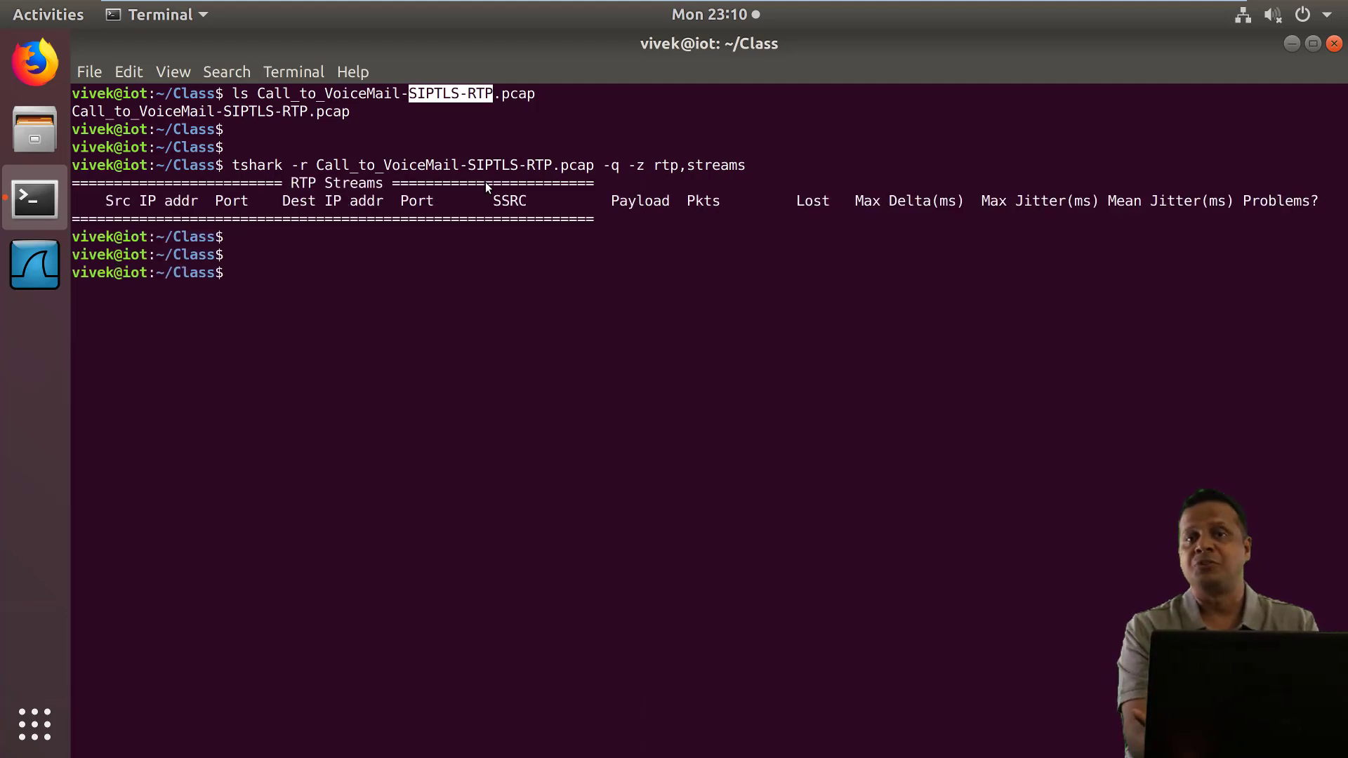
type("wire")
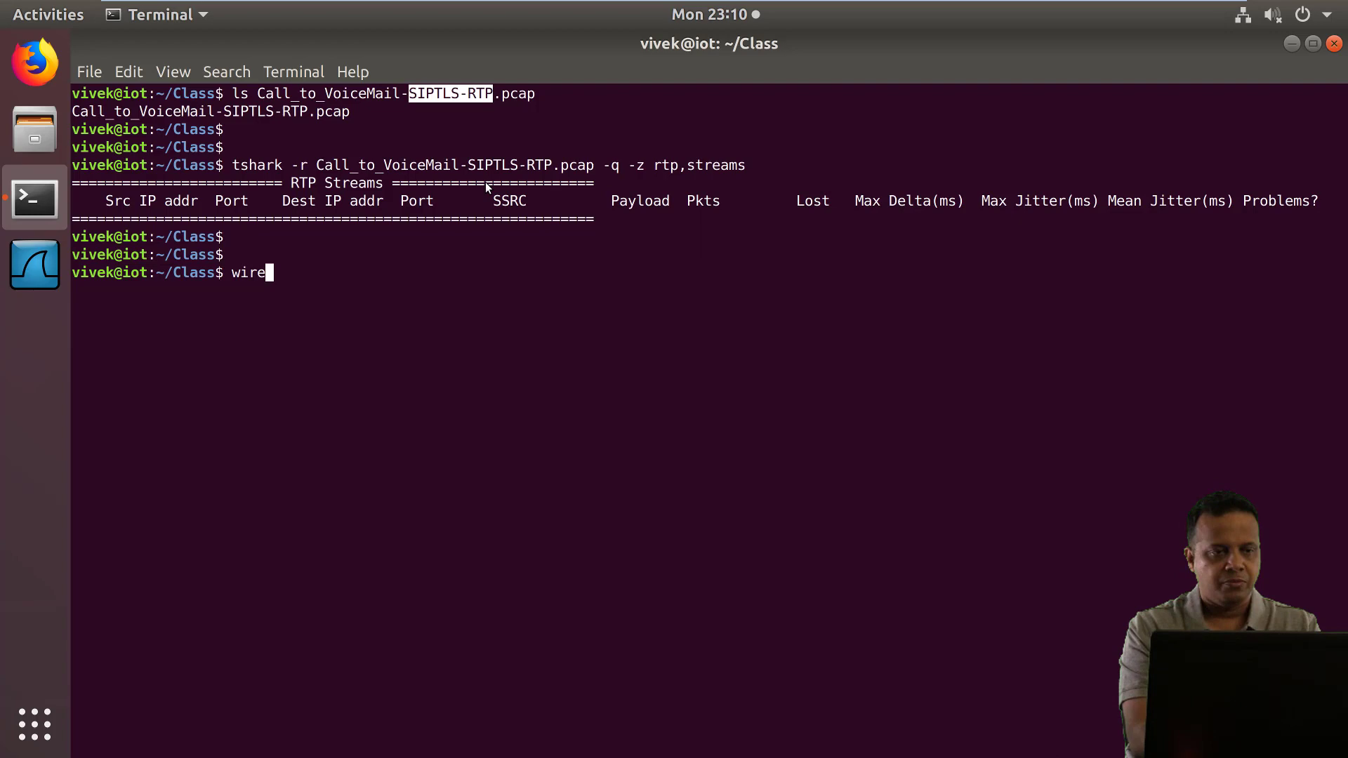
type("shark Ca")
Launch Wireshark on the capture in the background and filter to the ssl packets
key("Tab")
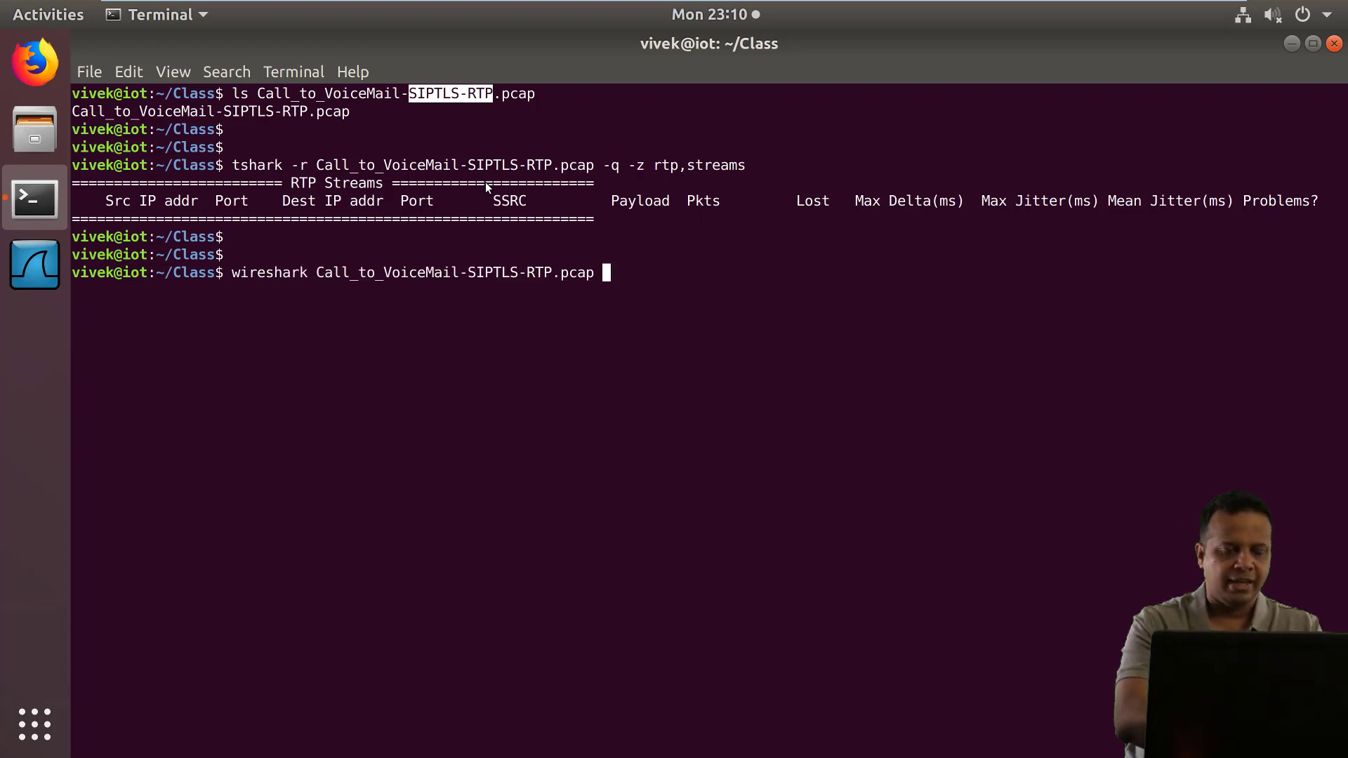
type("&")
key("Return")
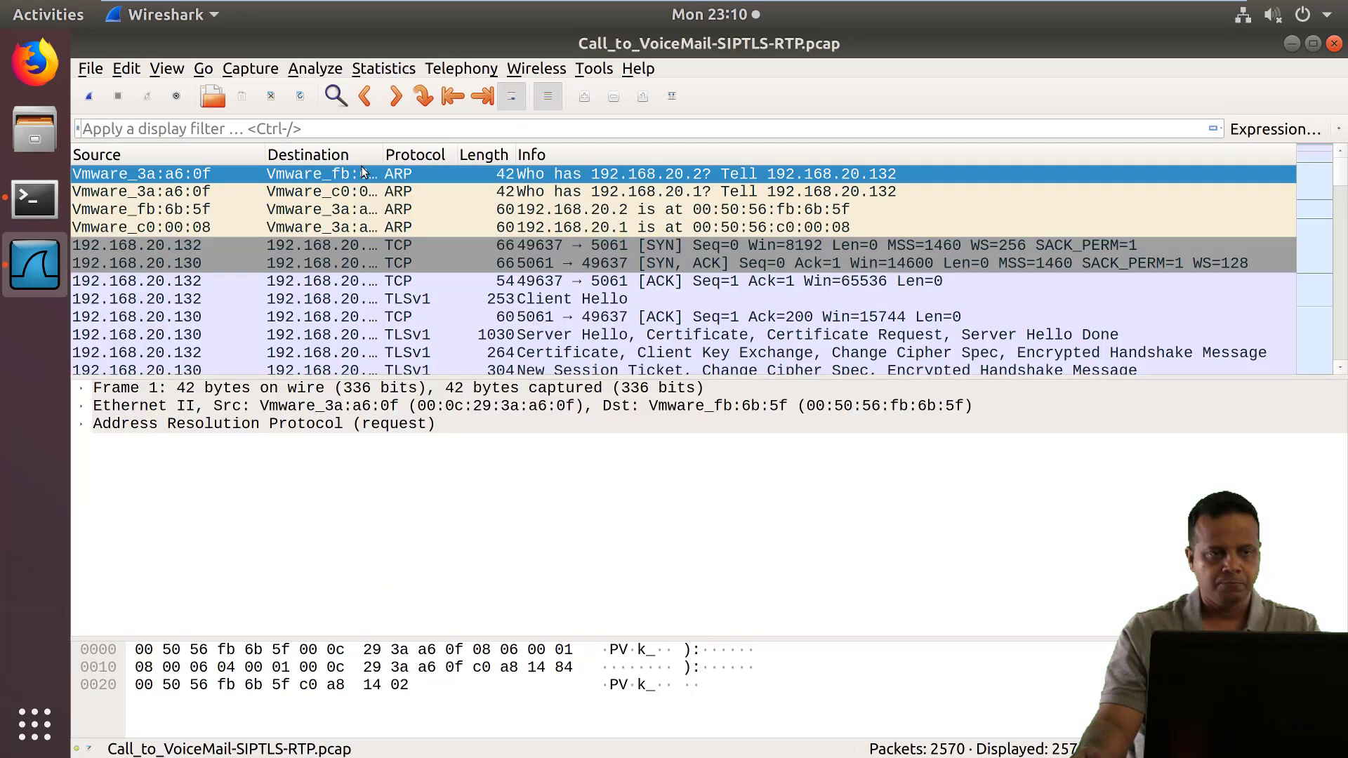
type("s")
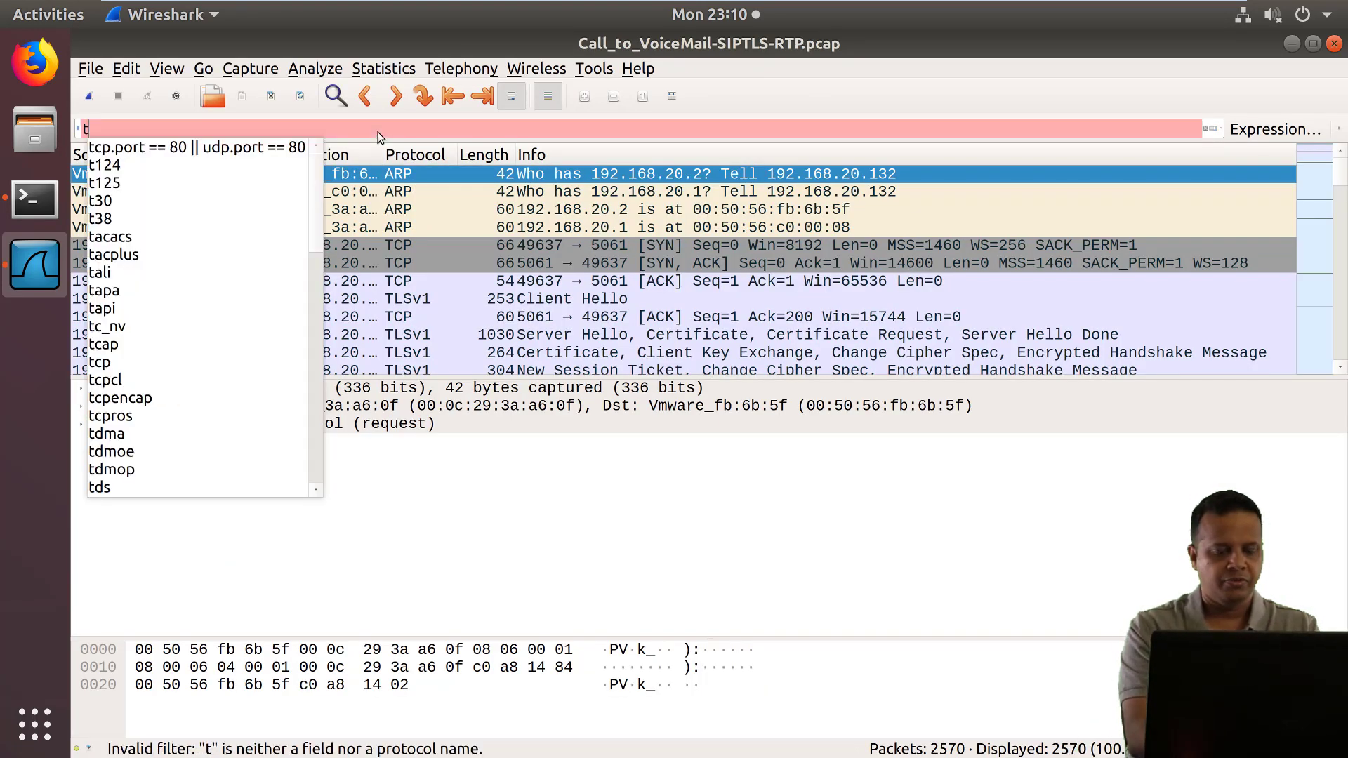
type("sl")
key("Return")
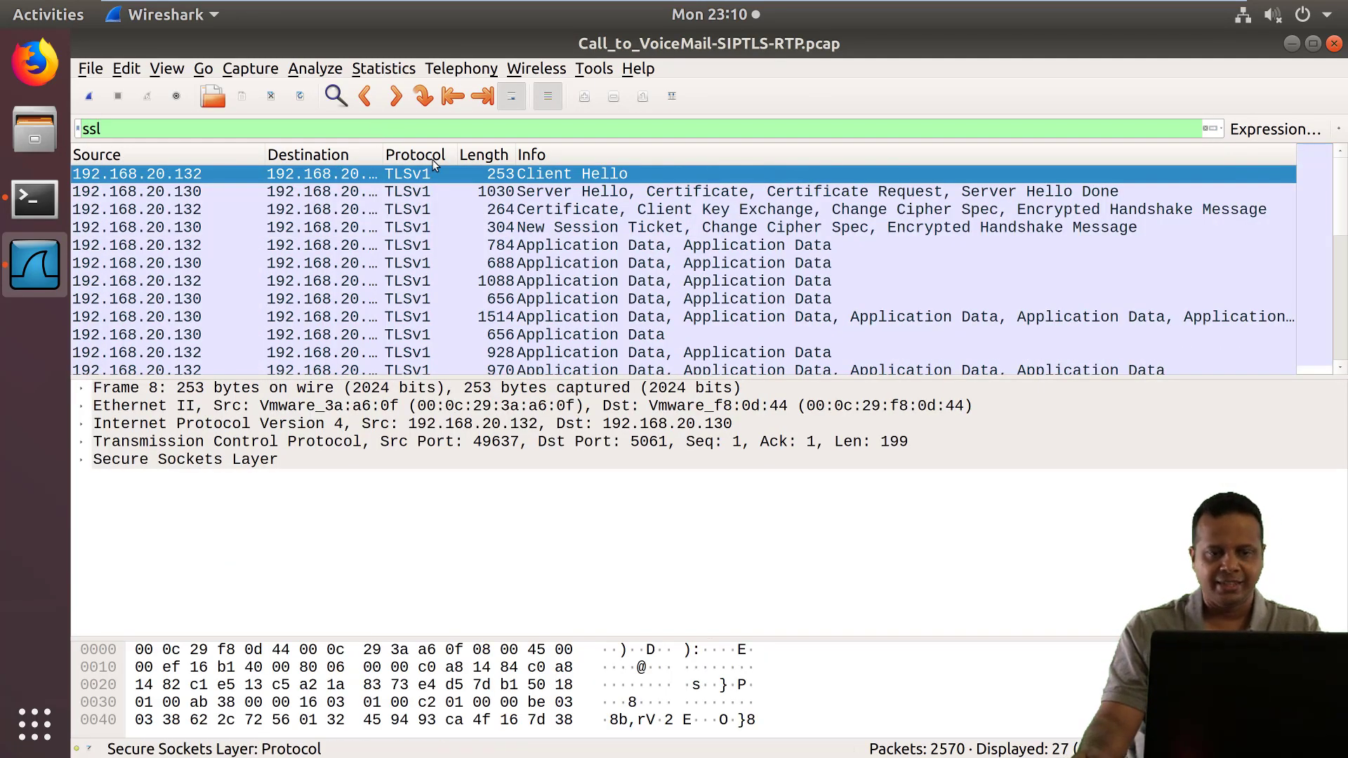
Inspect frame 14's Secure Sockets Layer details and its first TLSv1 record bytes
left_click(714, 266)
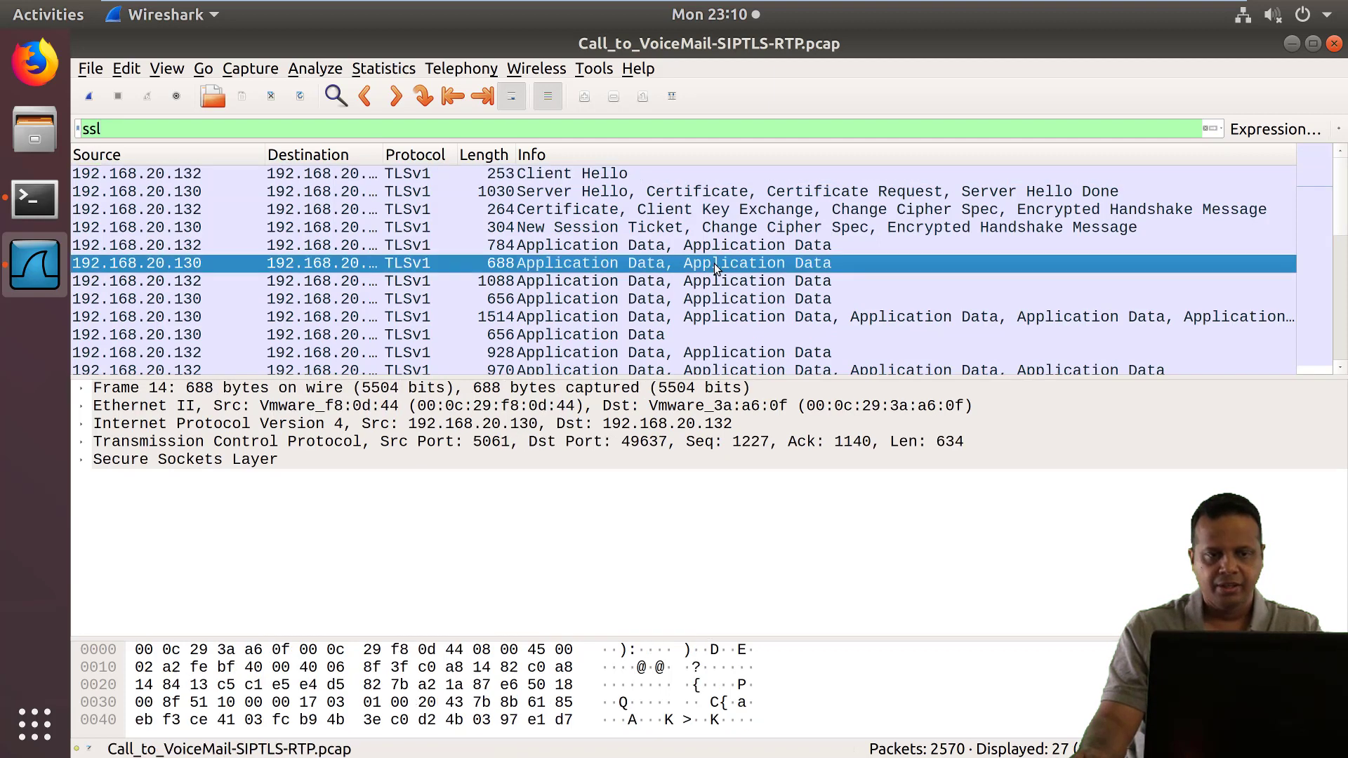
left_click(84, 460)
left_click(450, 478)
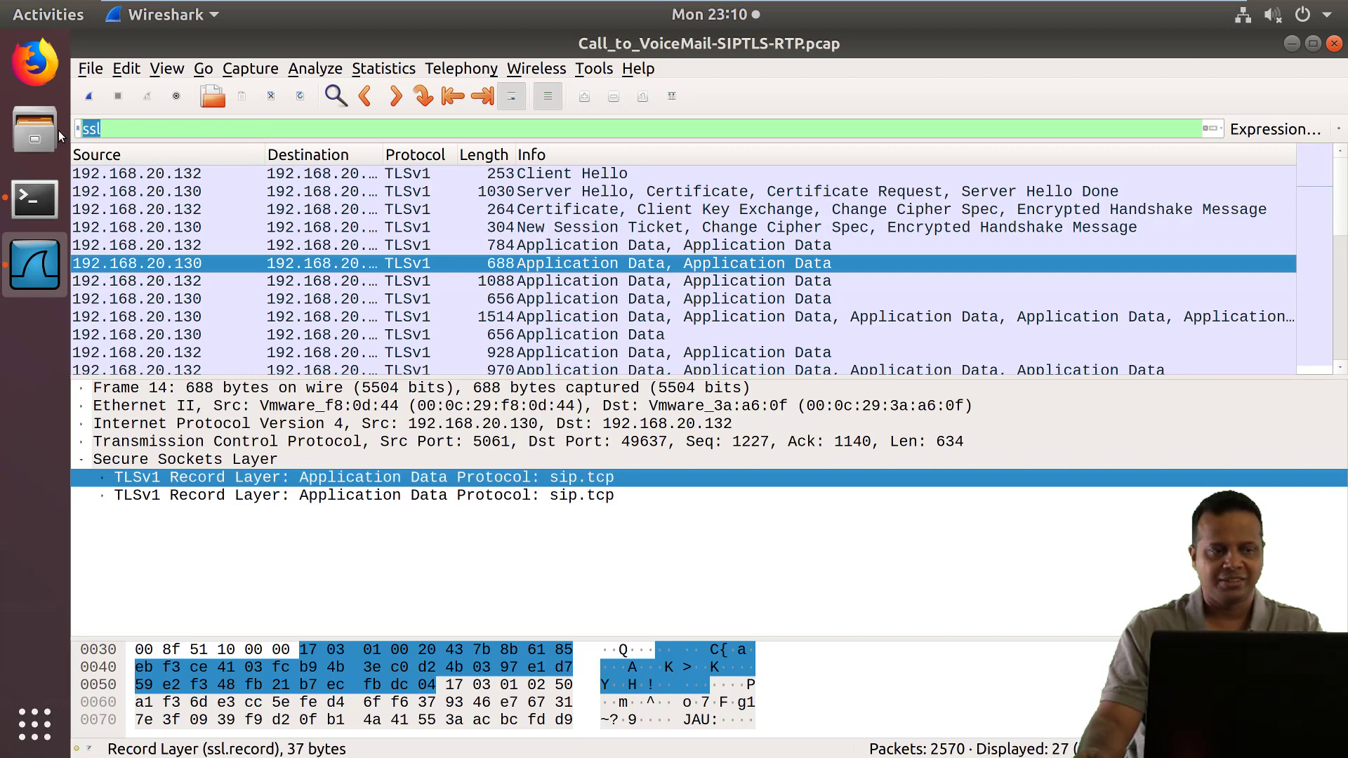
type("rtp")
Replace the empty rtp filter with udp and inspect a 172-byte UDP packet from port 4000
key("Return")
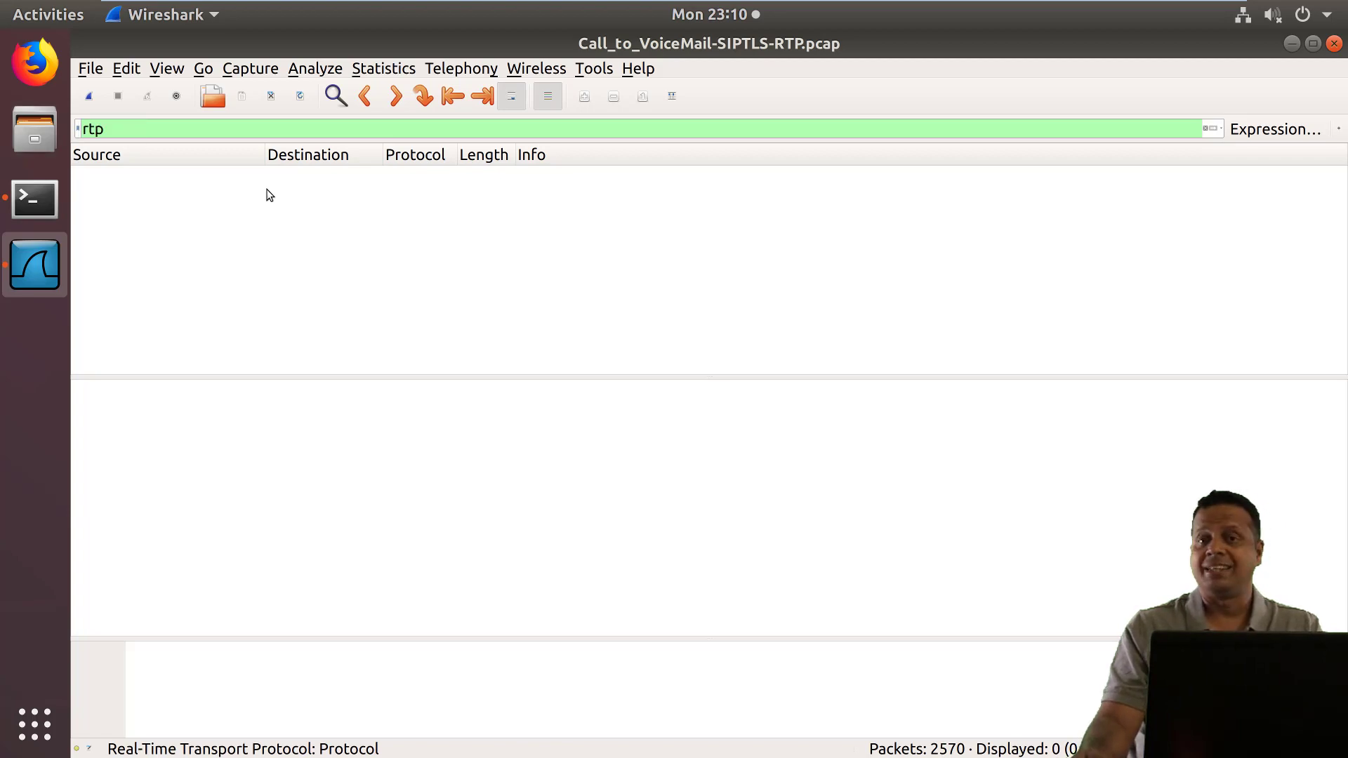
left_click_drag(137, 130, 76, 130)
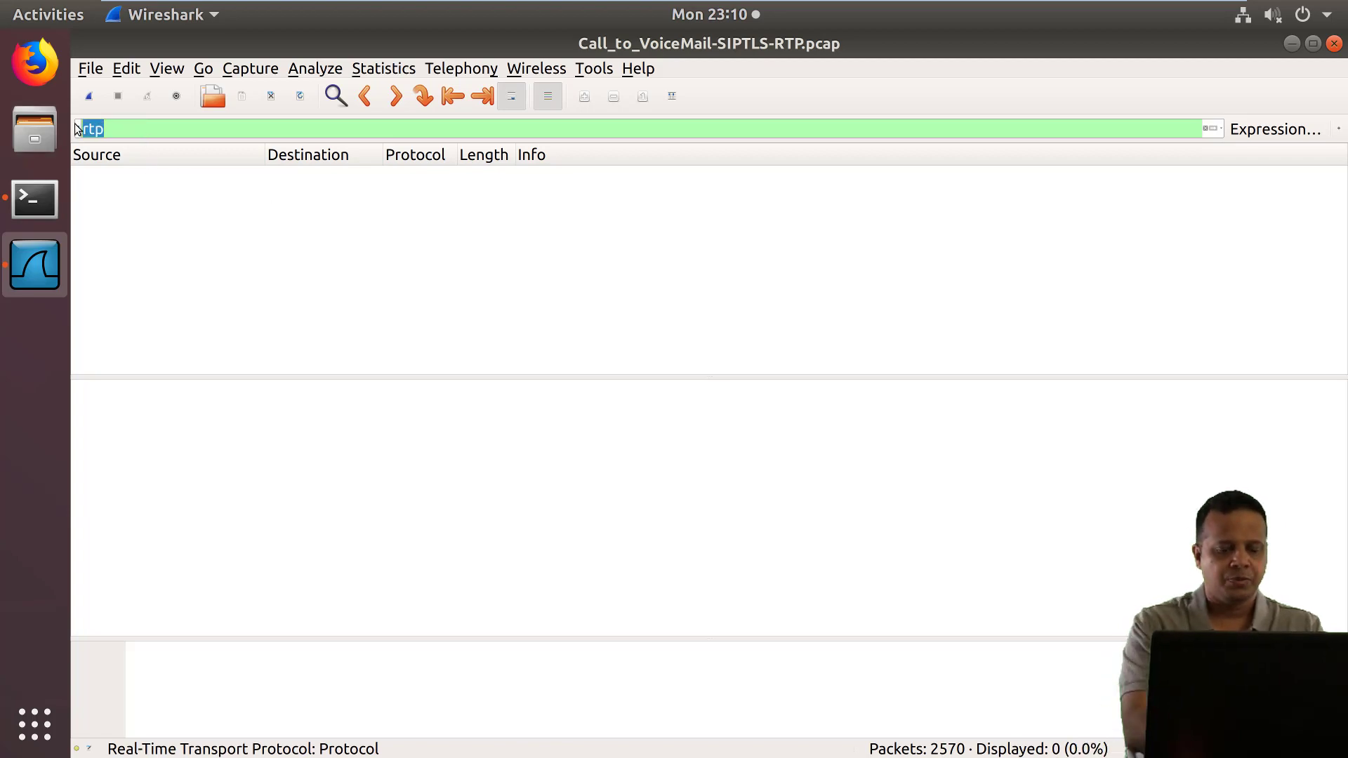
type("udp")
key("Return")
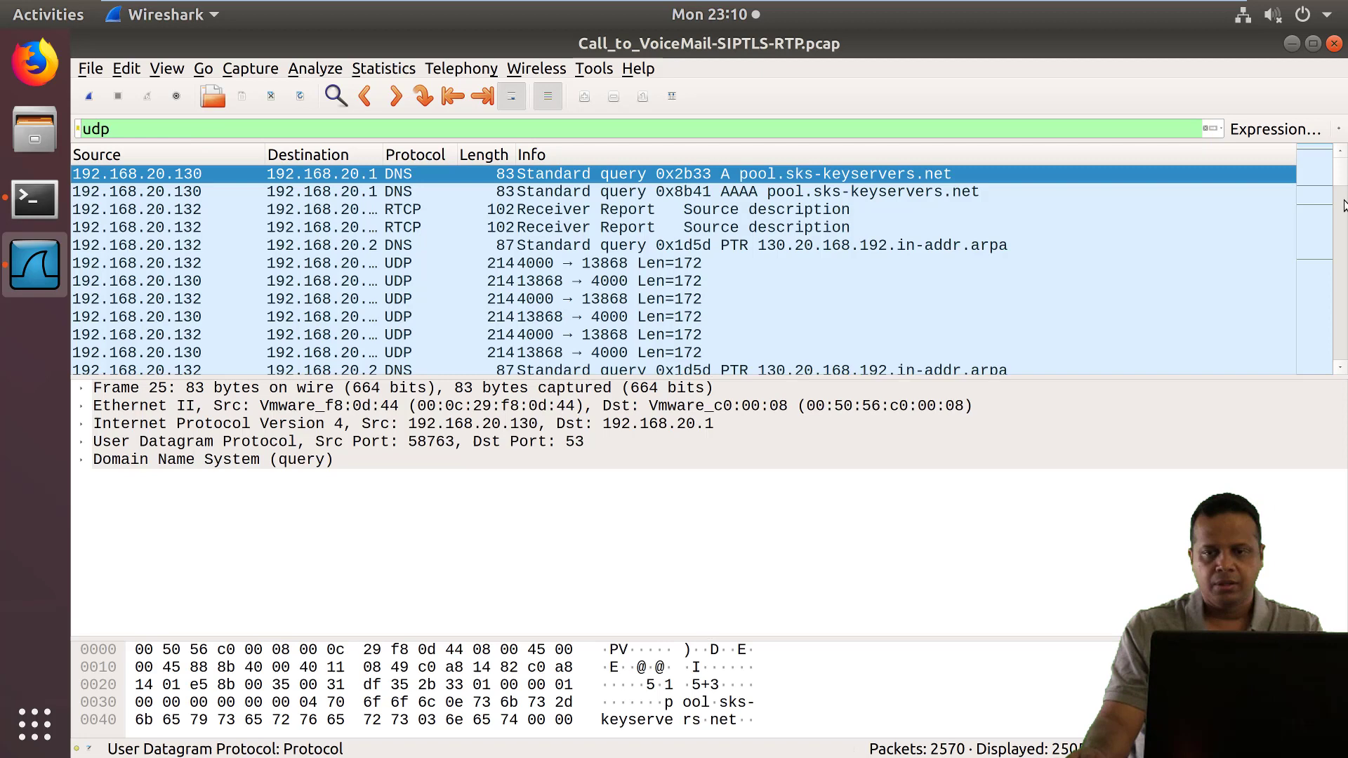
left_click_drag(1343, 184, 1343, 230)
left_click(621, 227)
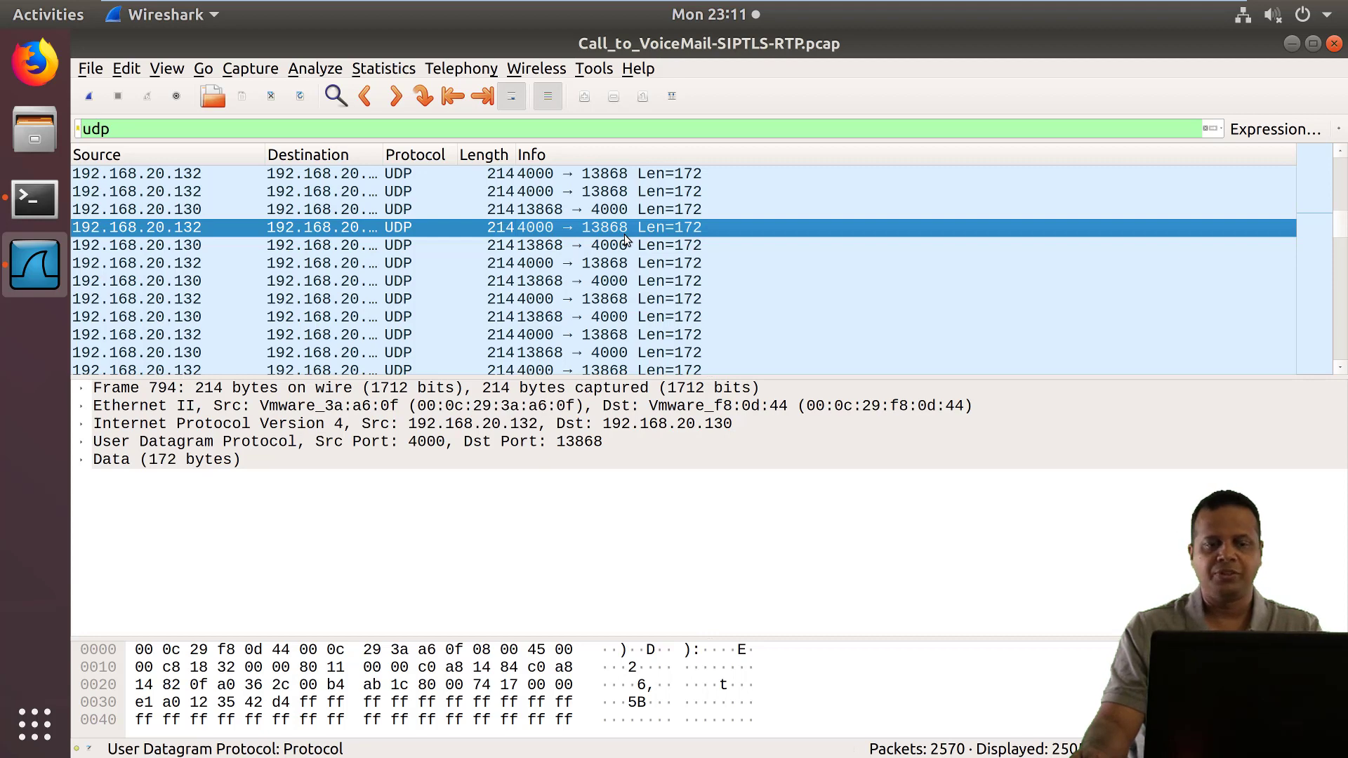
scroll(625, 234, "up", 1)
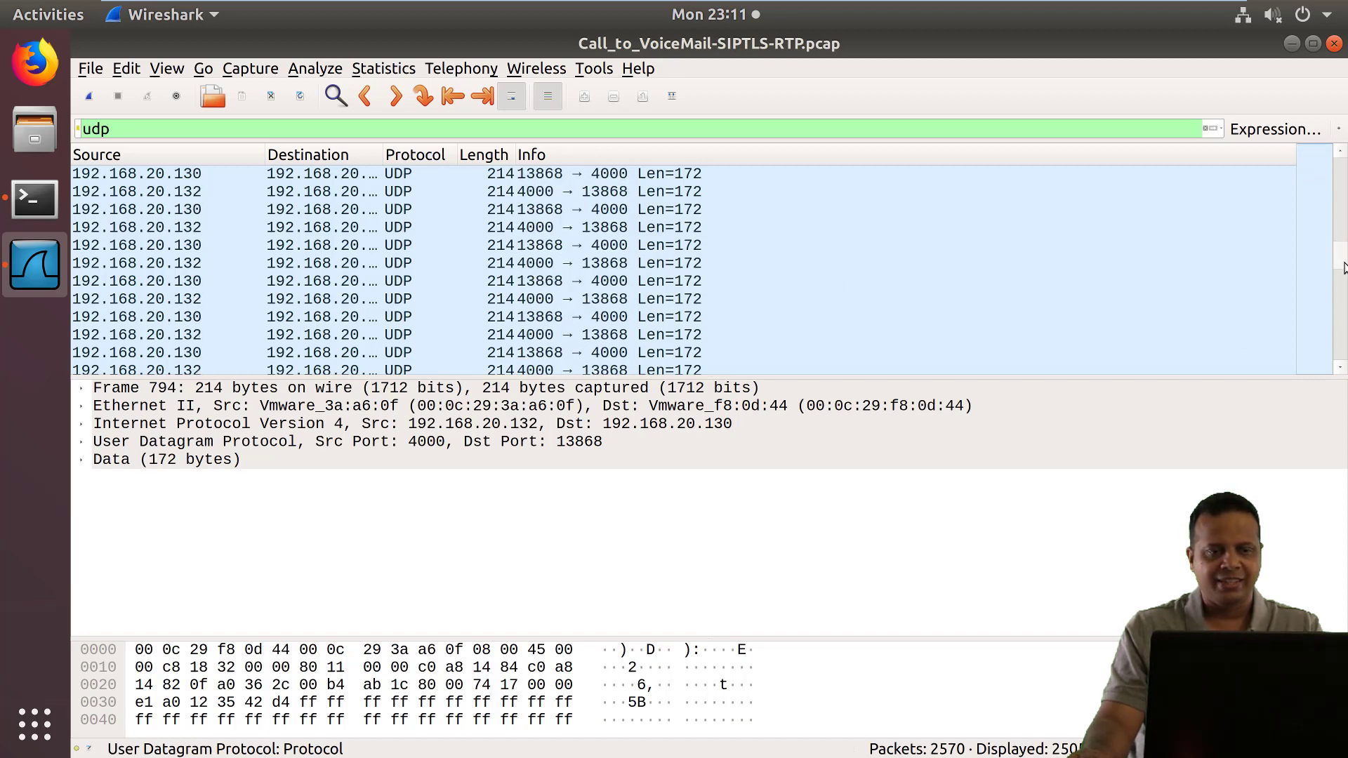
left_click_drag(1342, 268, 1342, 282)
scroll(940, 277, "down", 1)
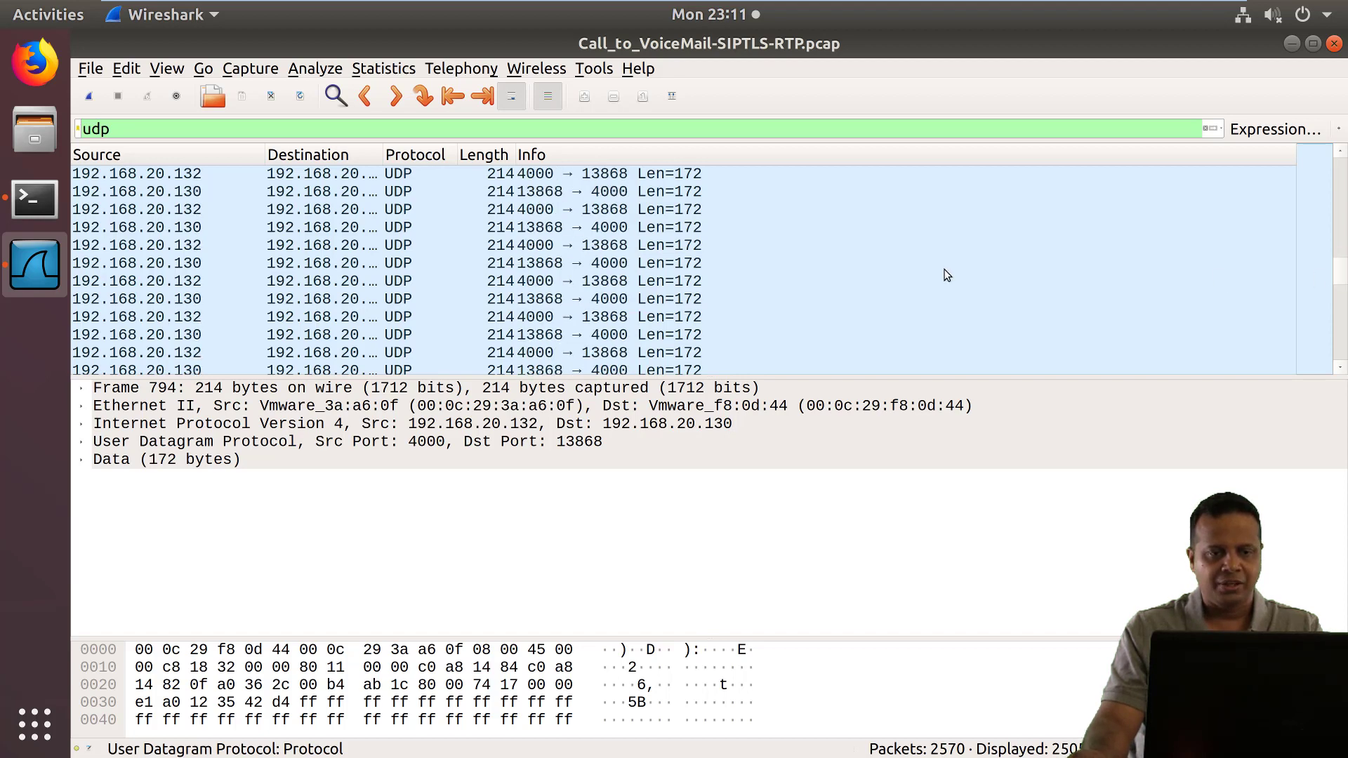
scroll(843, 253, "down", 3)
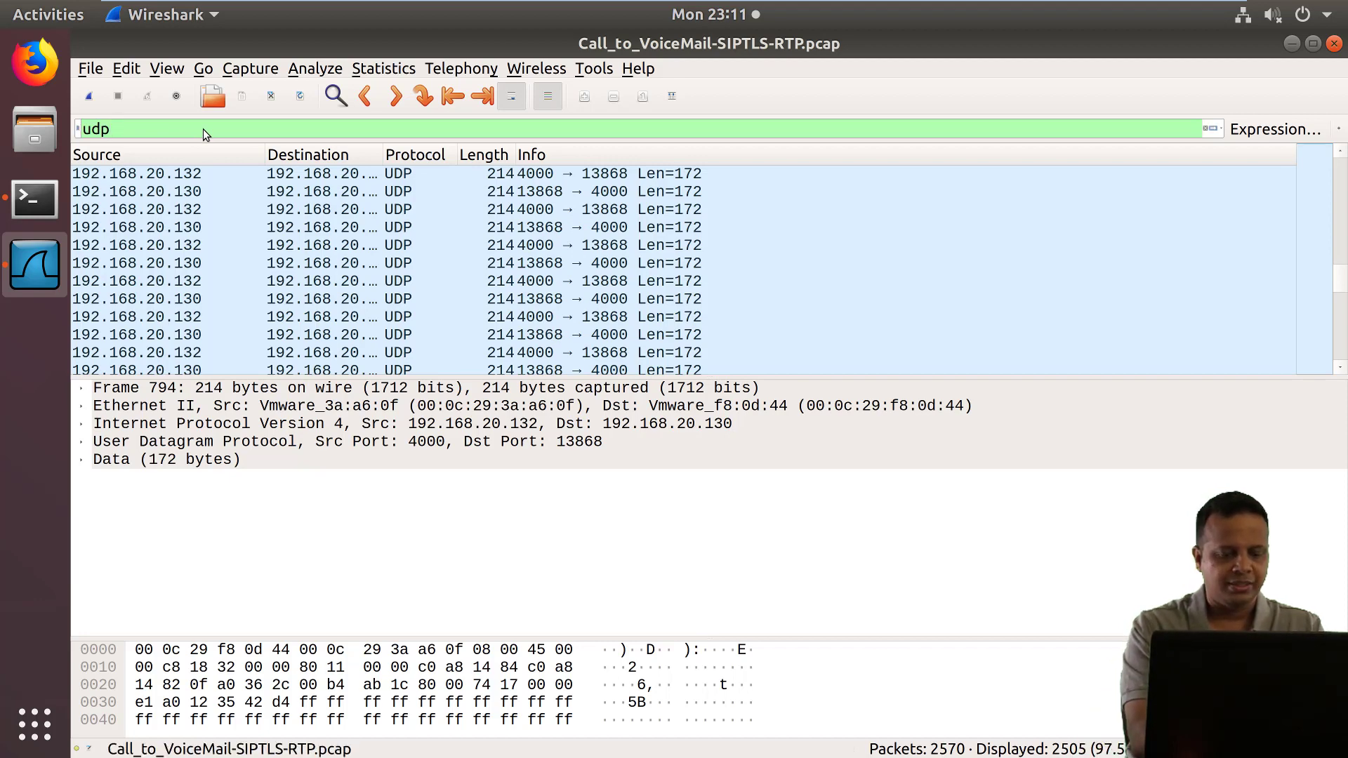
Filter to rtcp to see Sender Reports between ports 4001 and 13869, return to udp traffic, then switch to the terminal
key("BackSpace")
key("BackSpace")
key("BackSpace")
key("BackSpace")
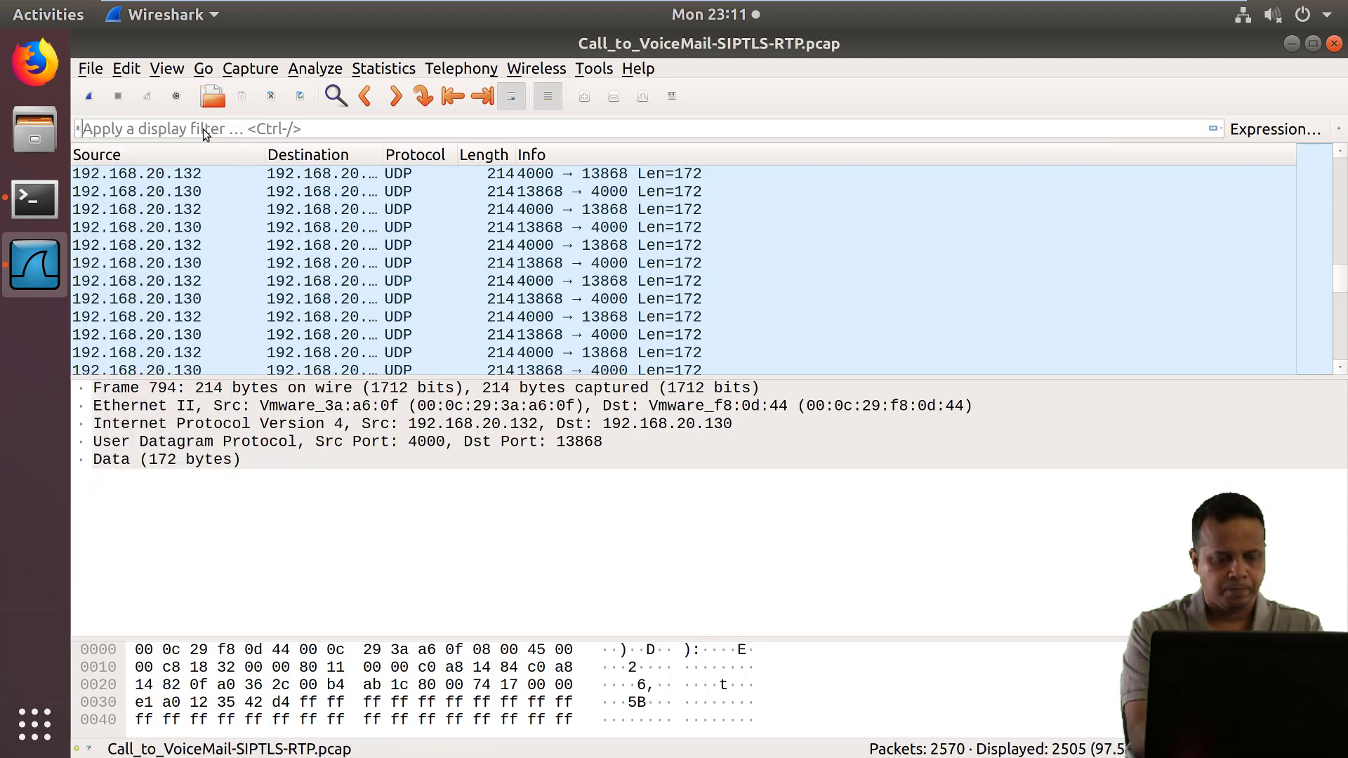
type("r")
key("BackSpace")
type("rtcp")
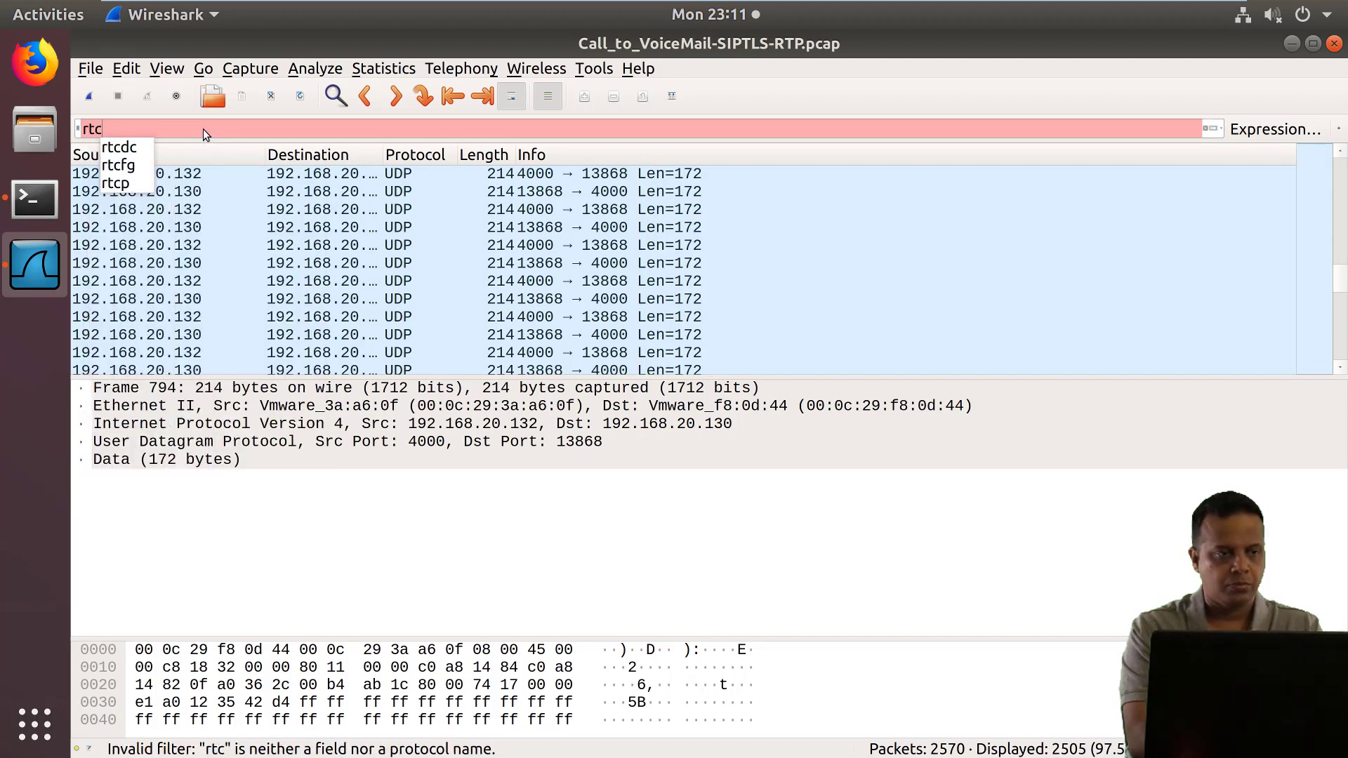
key("Return")
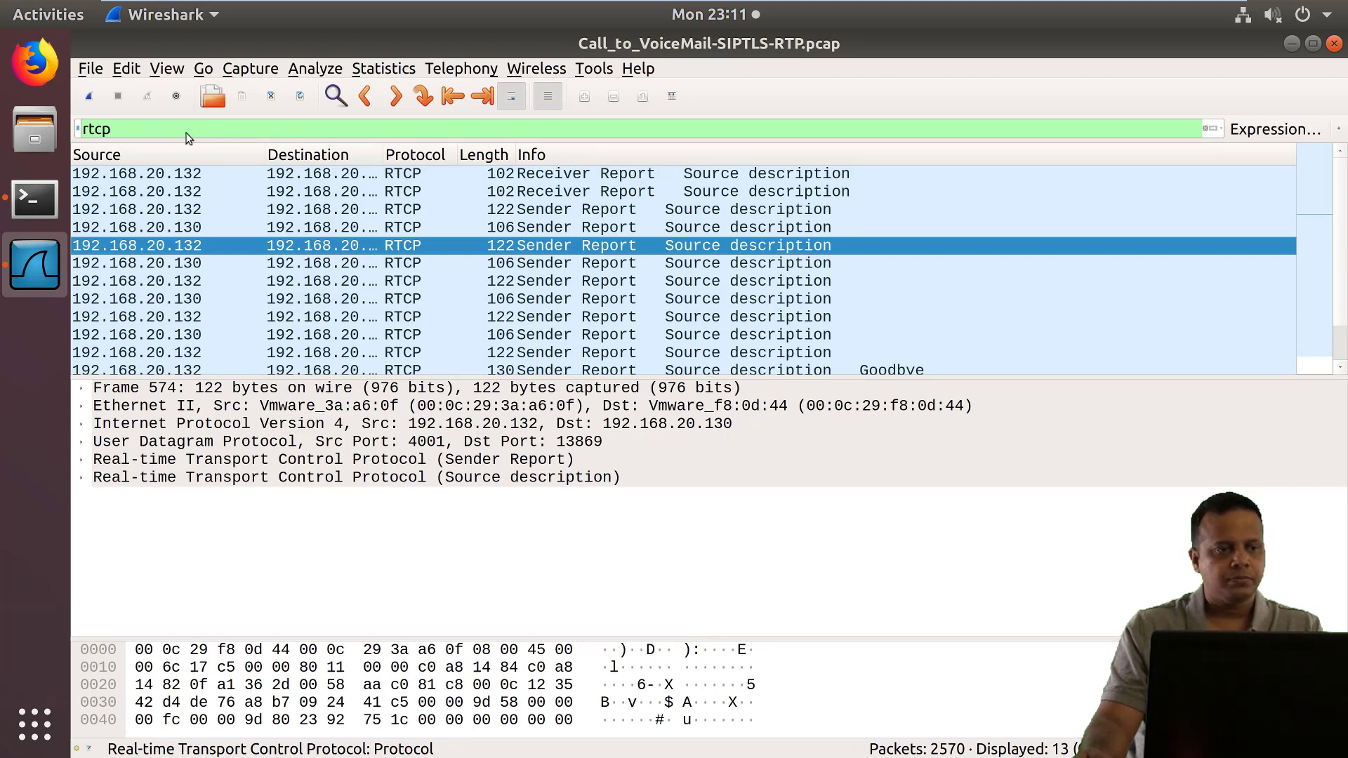
key("BackSpace")
key("BackSpace")
key("BackSpace")
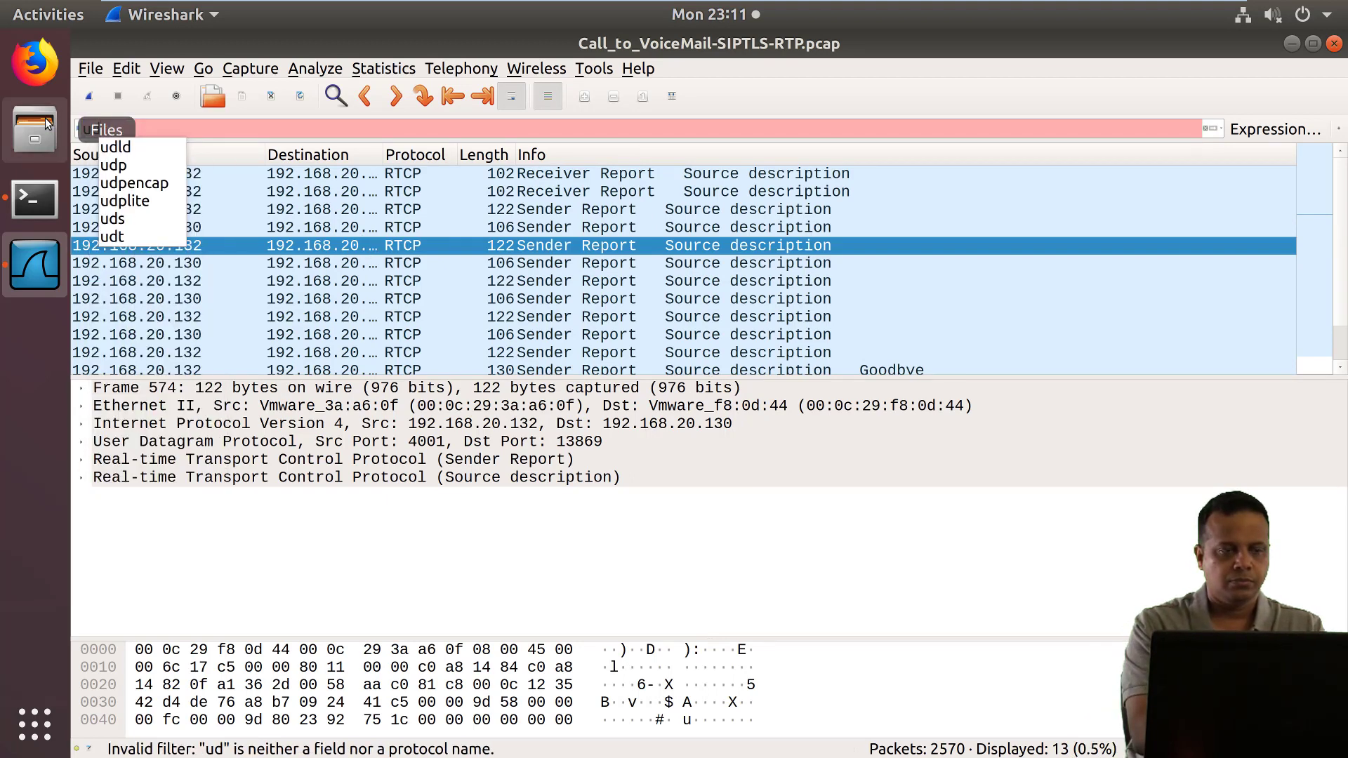
type("udp")
key("Return")
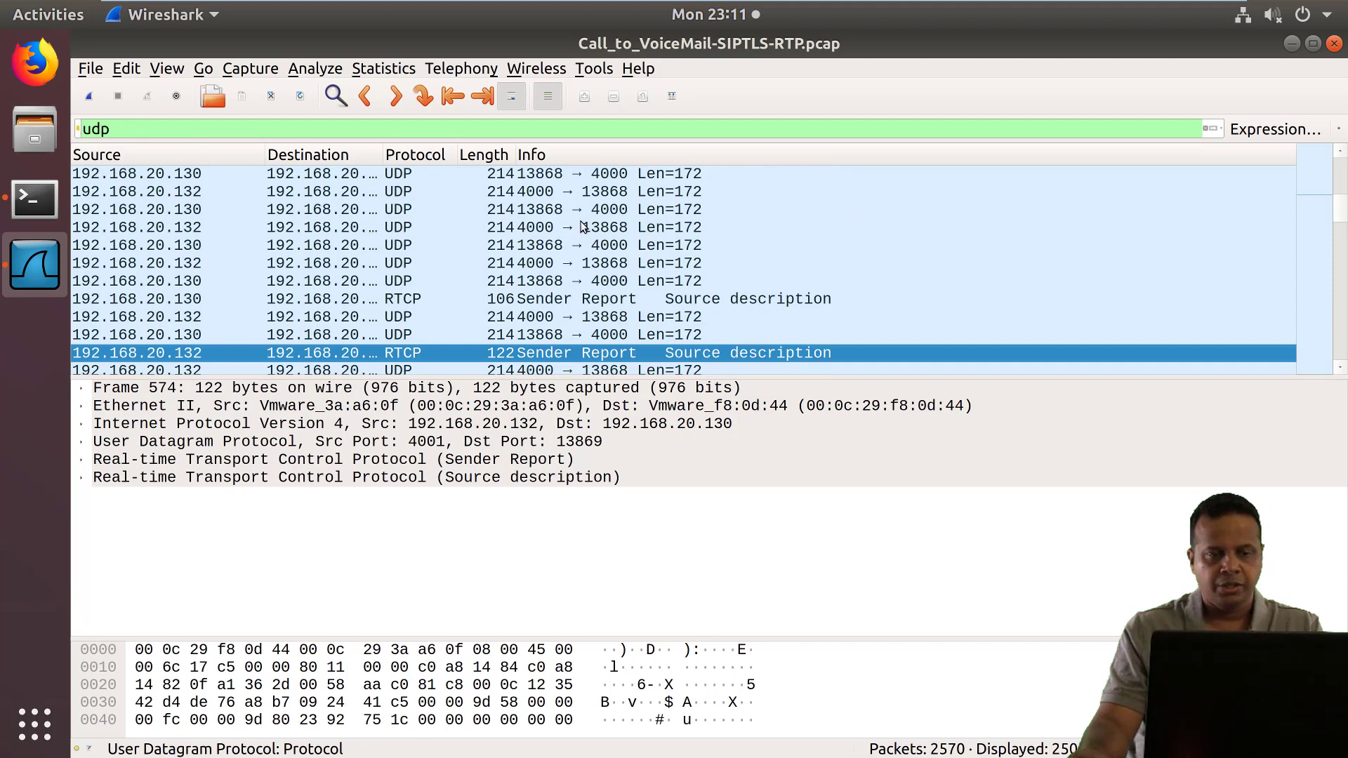
scroll(584, 230, "down", 1)
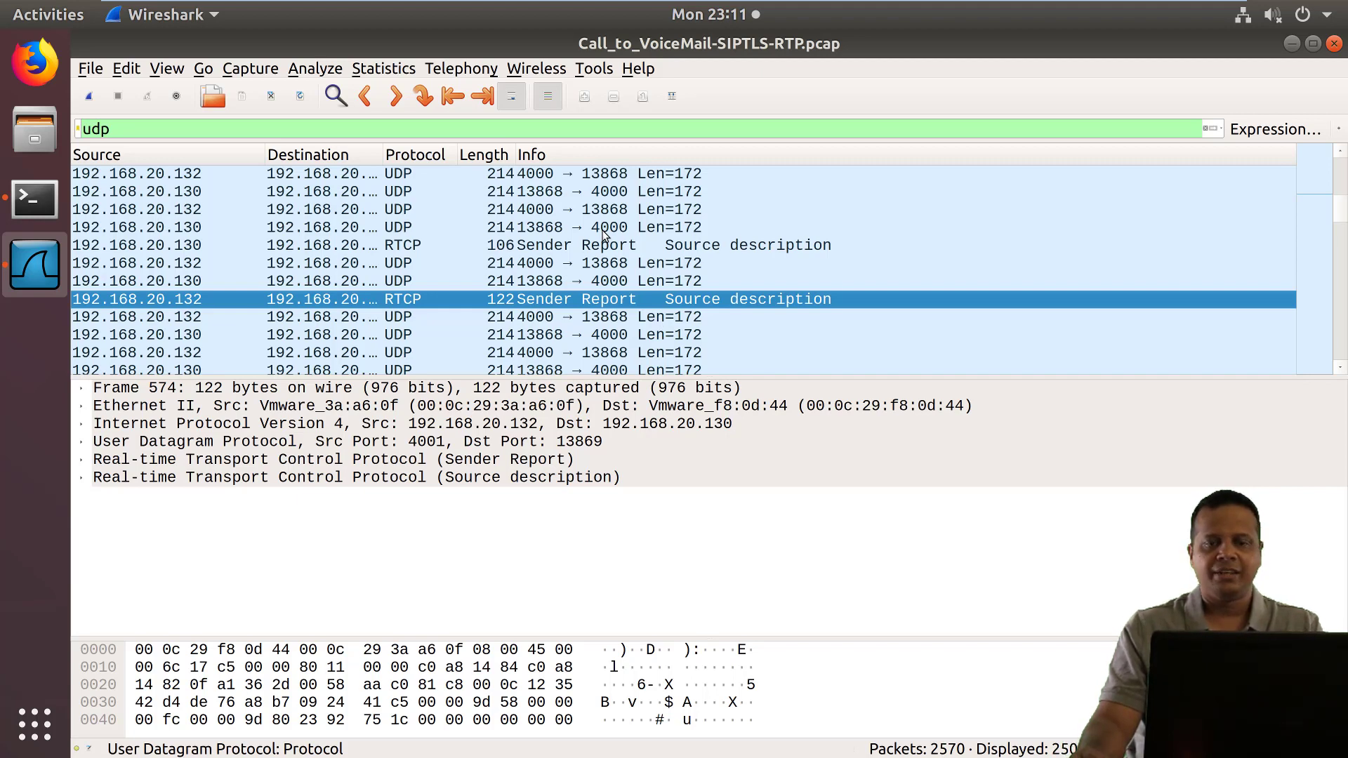
left_click(508, 199)
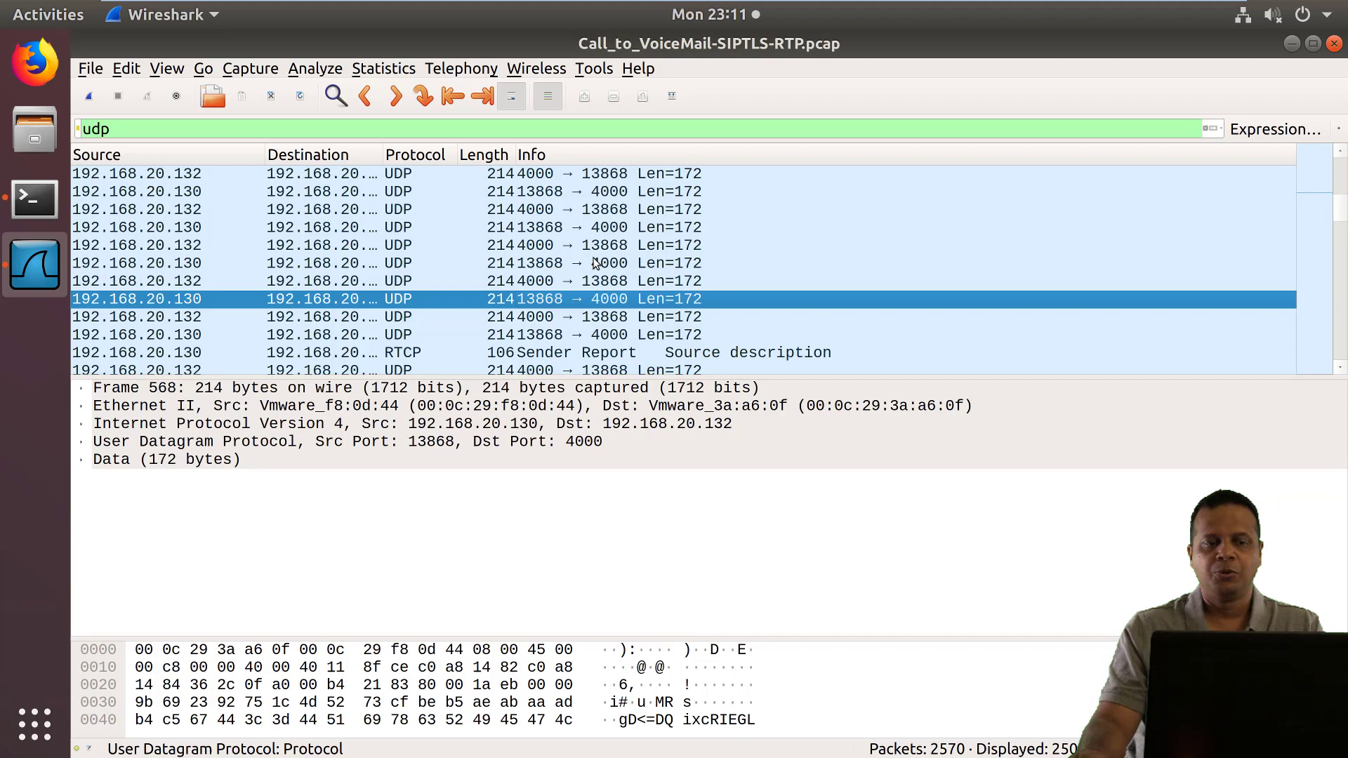
scroll(588, 261, "up", 2)
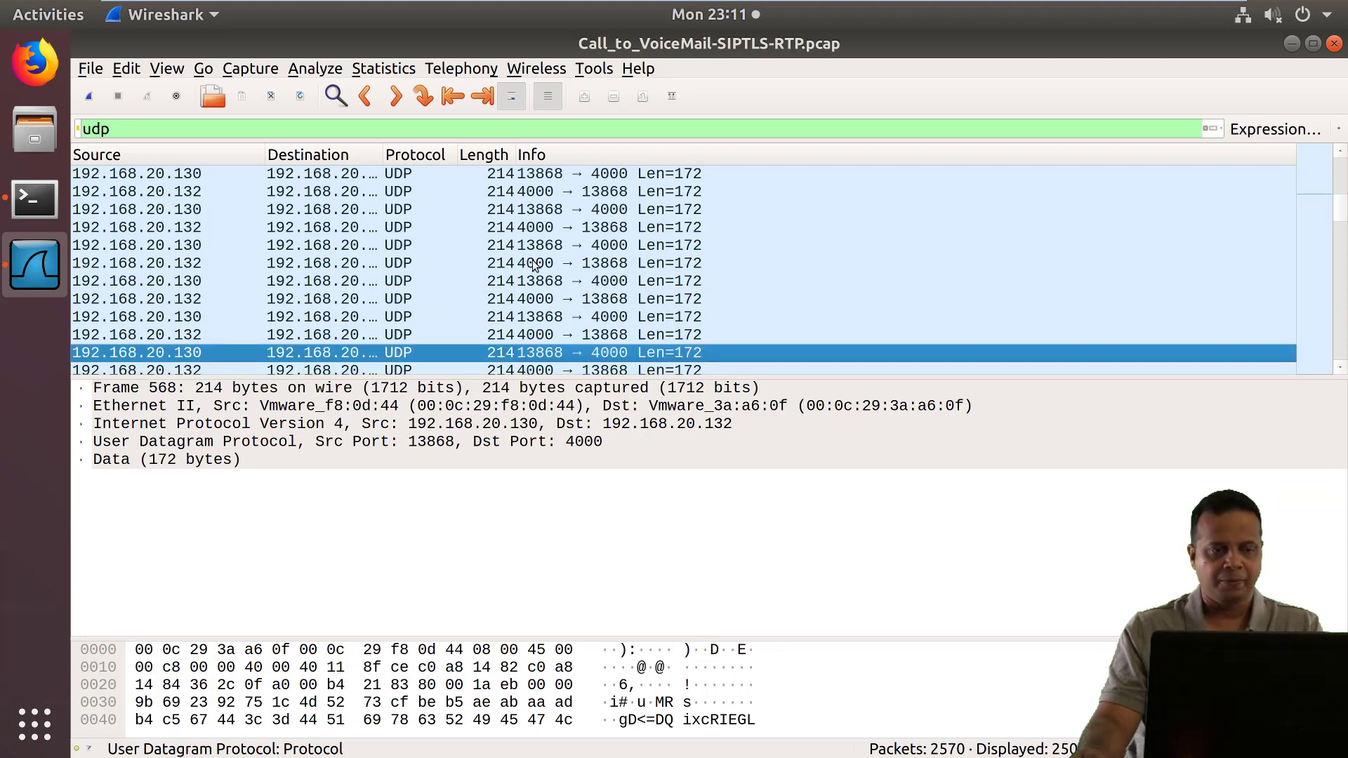
key("alt+Tab")
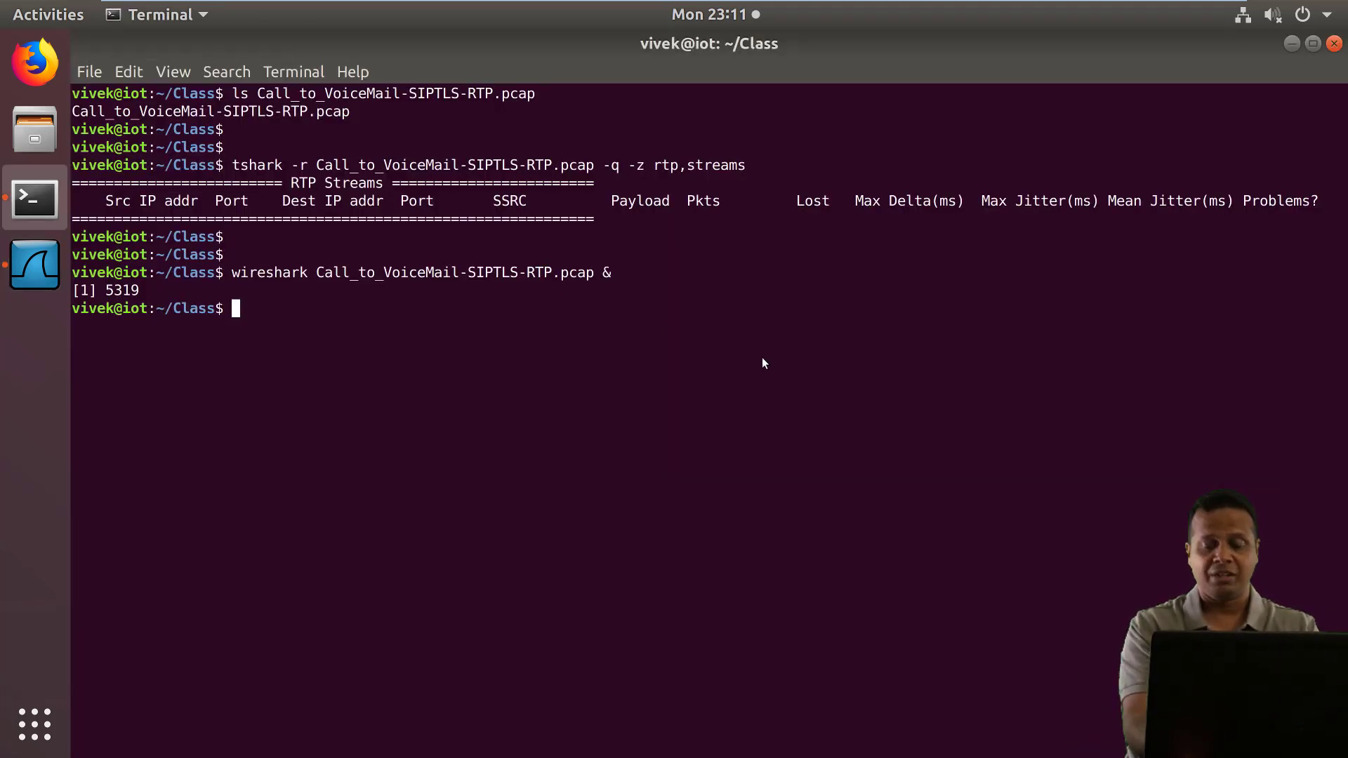
Rerun the tshark streams report with -d udp.port==4000,rtp, listing two G.711 PCMU streams
key("Up")
key("Up")
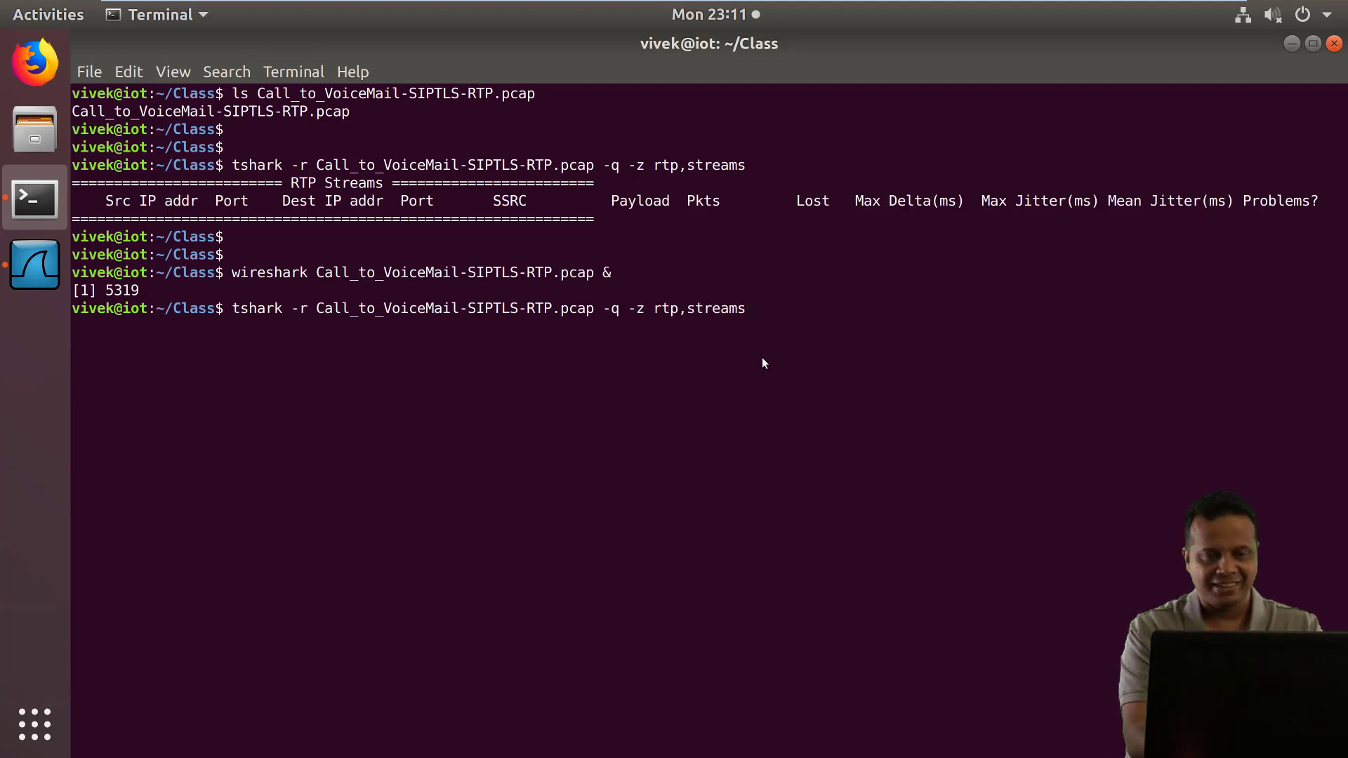
key("Left")
key("ctrl+Left")
key("ctrl+Left")
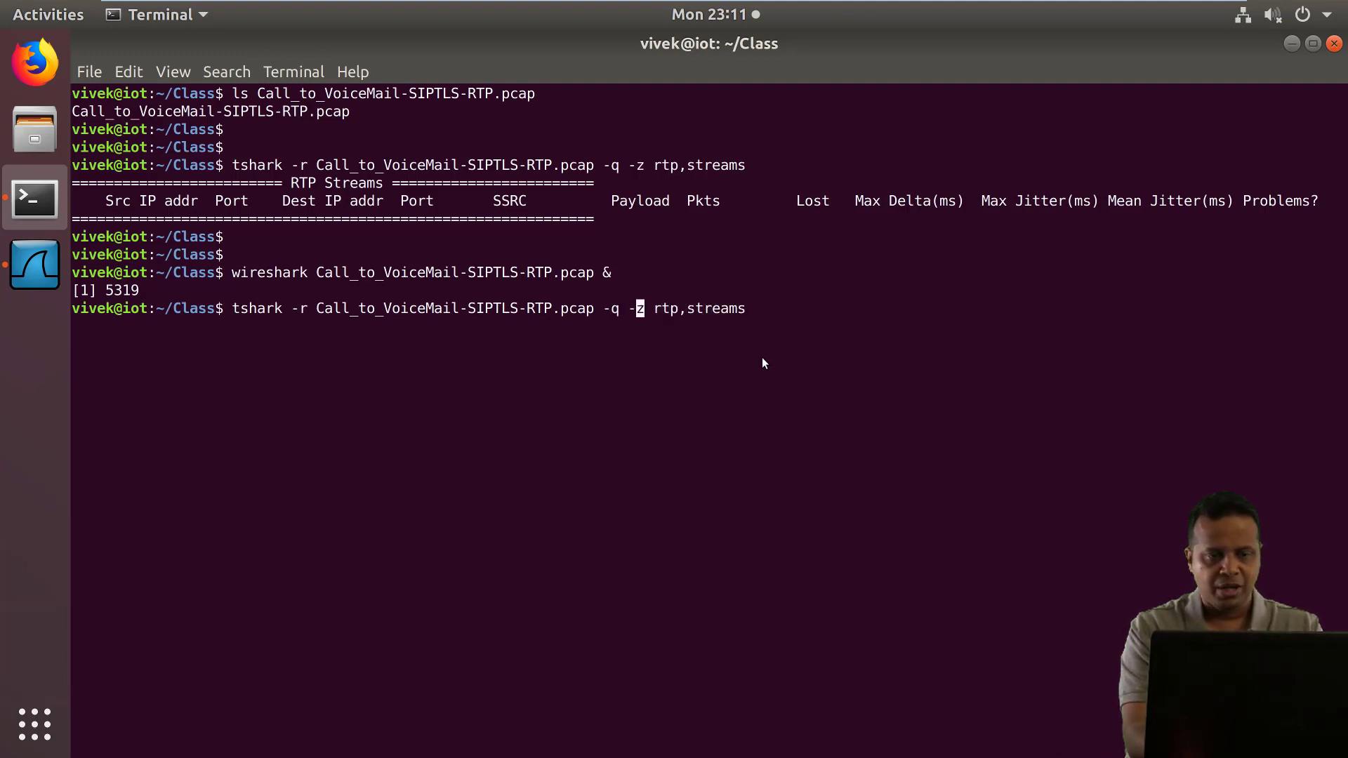
key("Left")
key("Left")
key("Left")
key("Left")
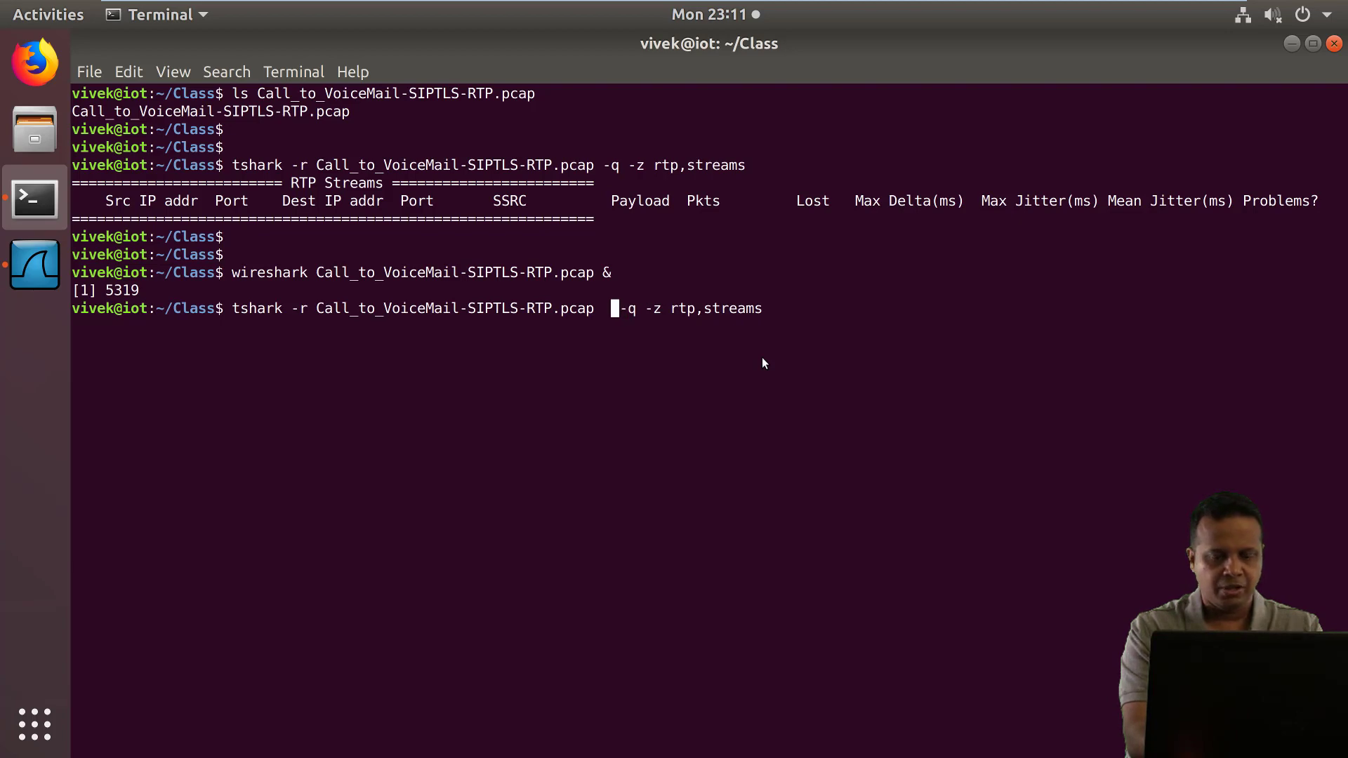
type("-d")
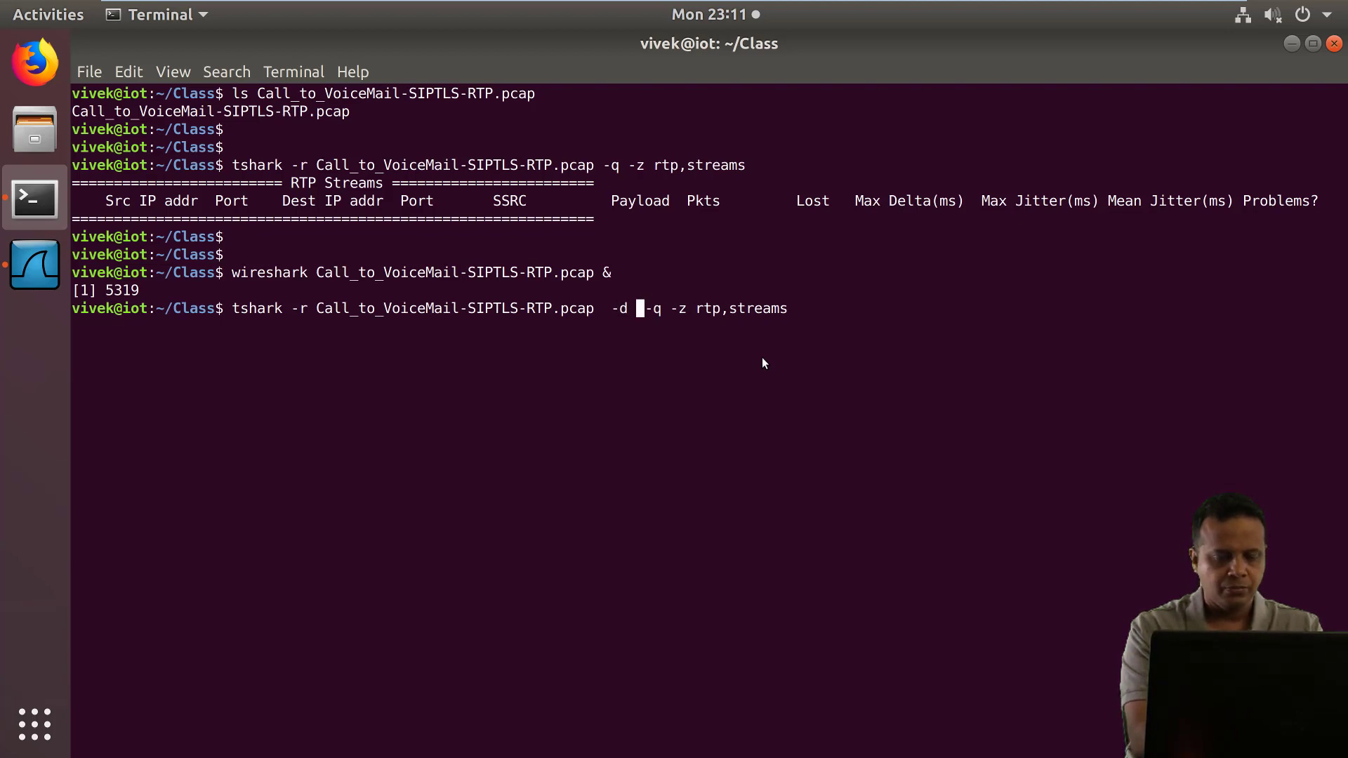
type(" udp.")
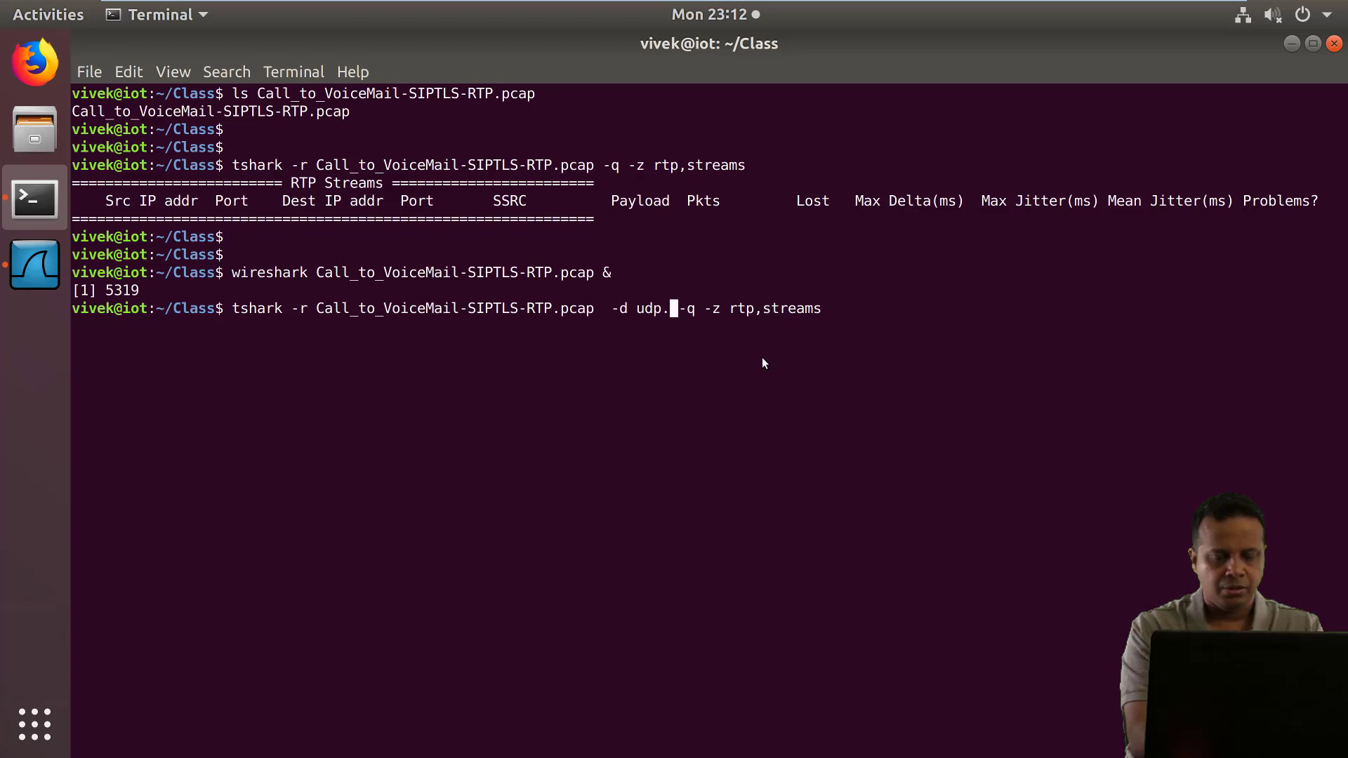
type("port=")
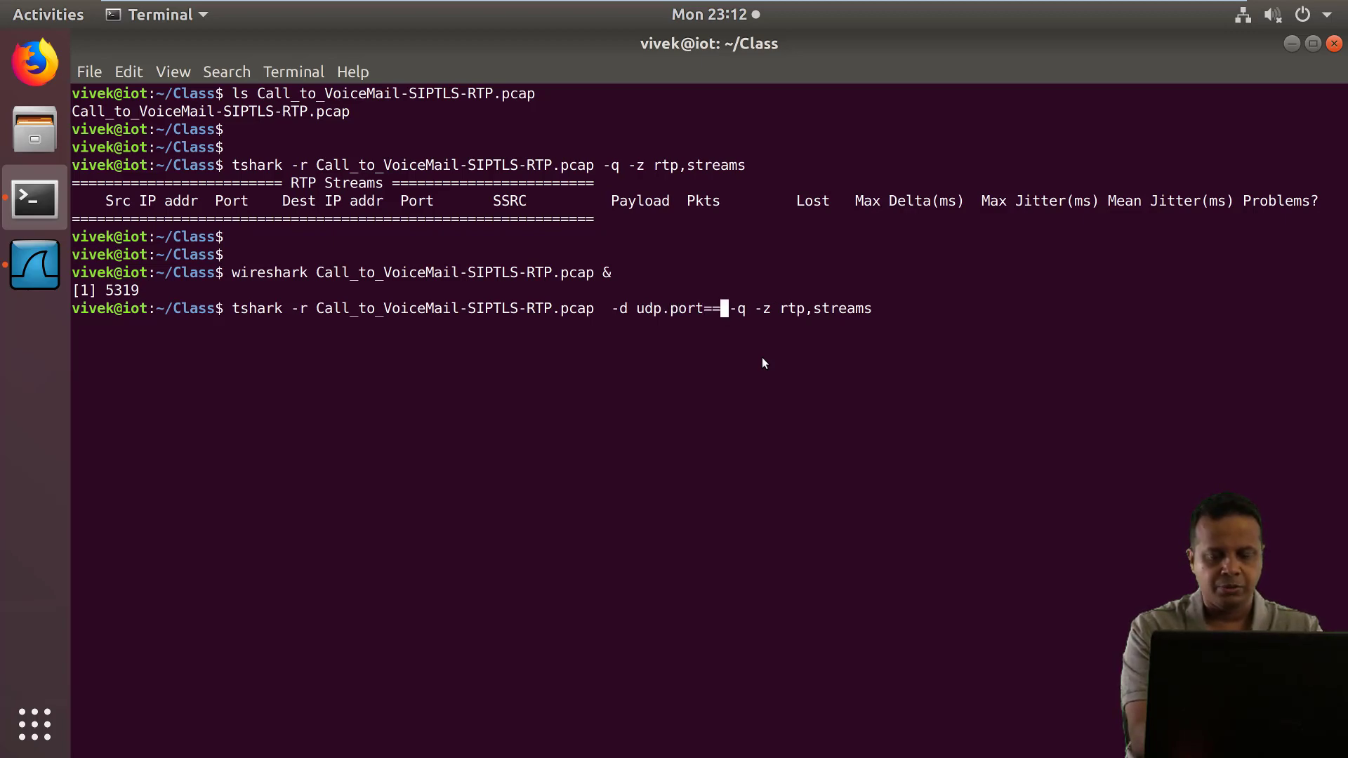
type("=4000,")
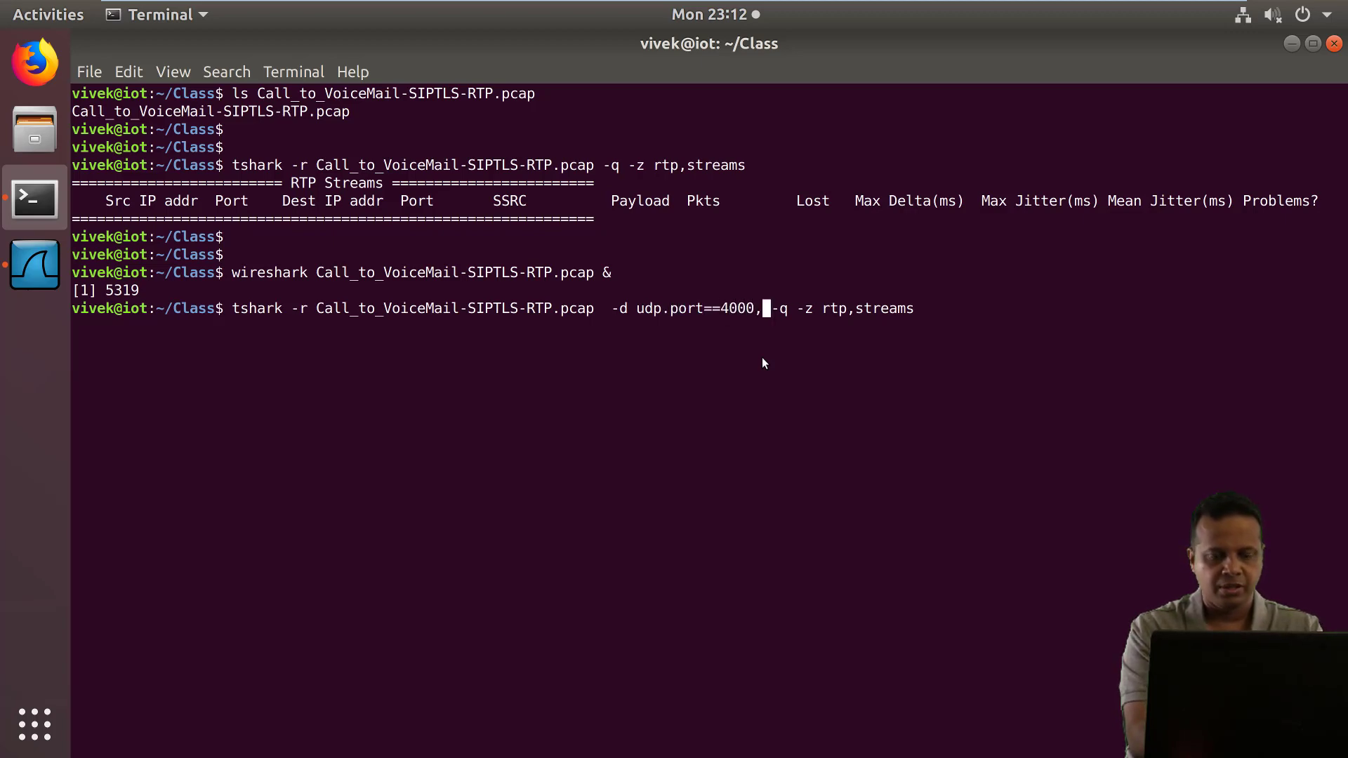
type("rtp")
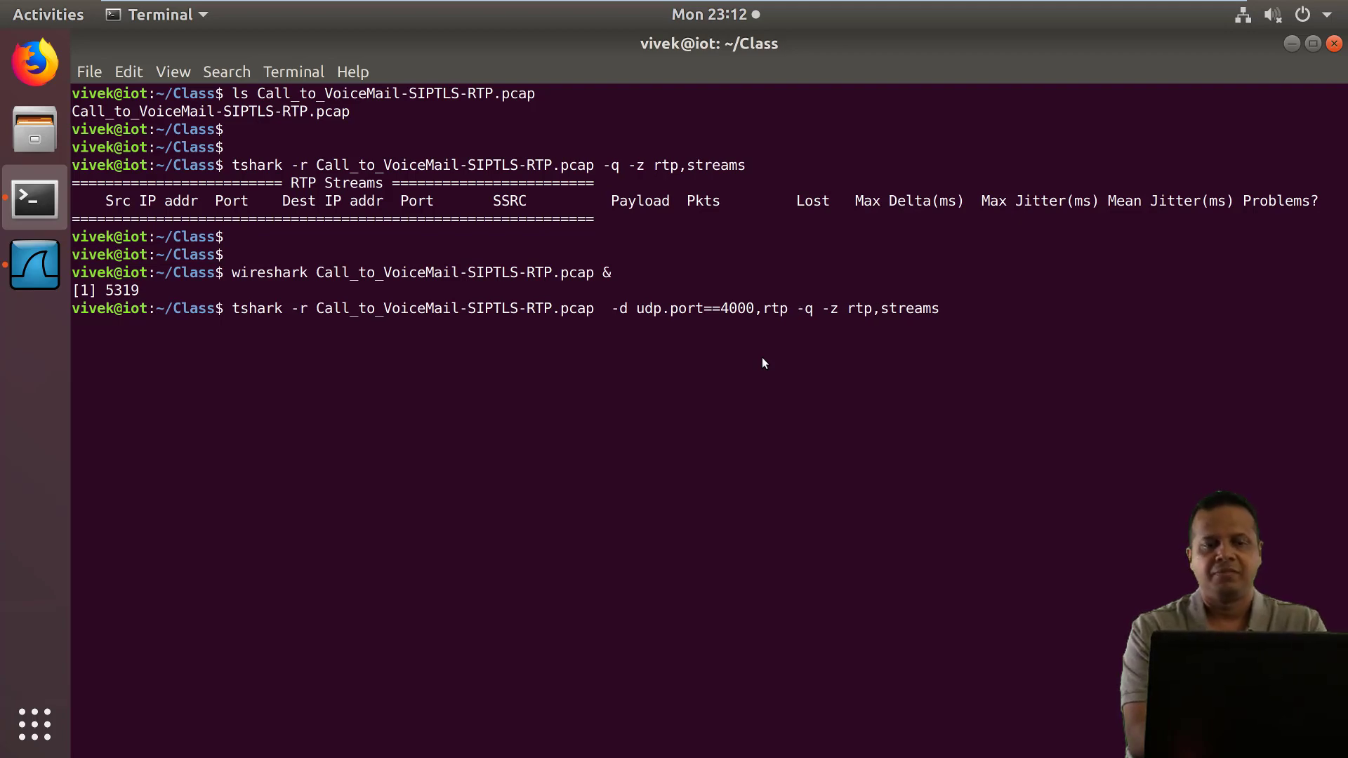
key("Return")
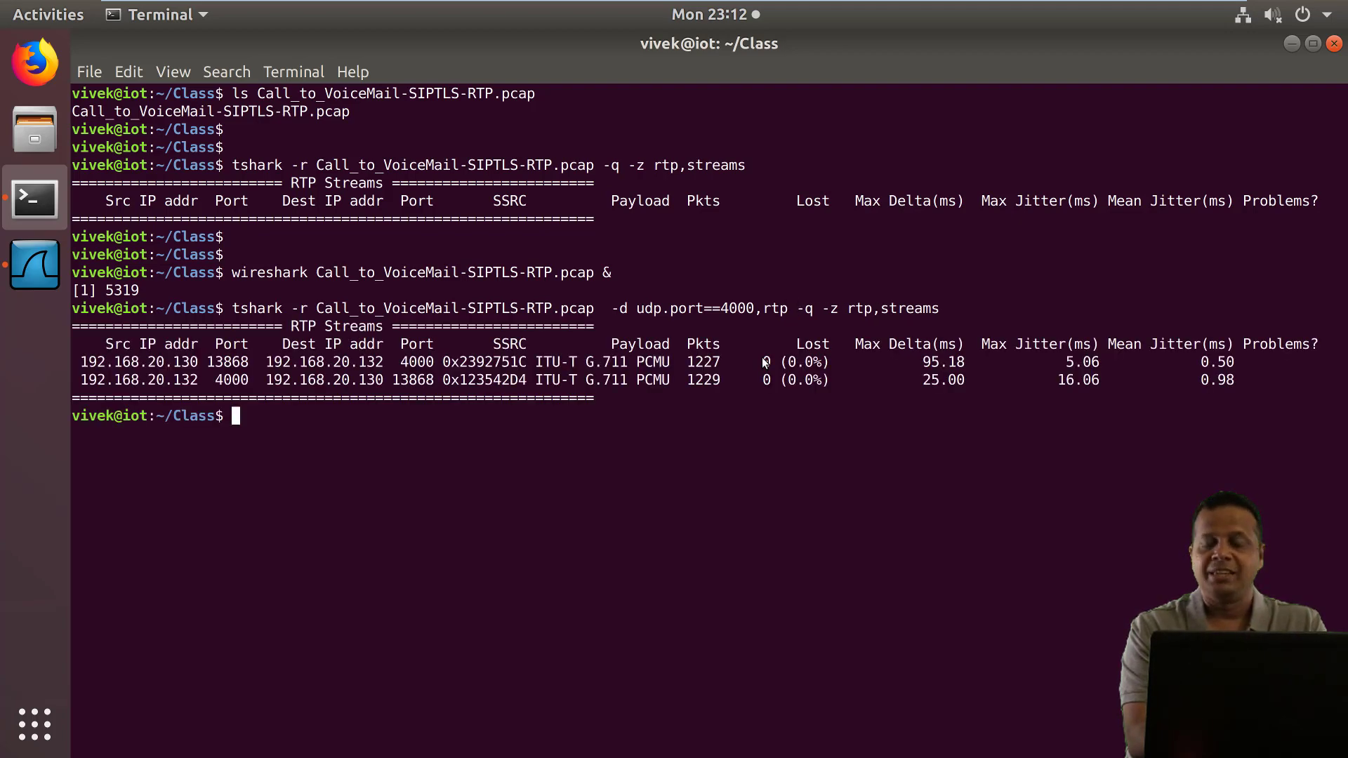
Recall the tshark decode command and insert the filter -Y "udp.port == 4000"
key("Return")
key("Return")
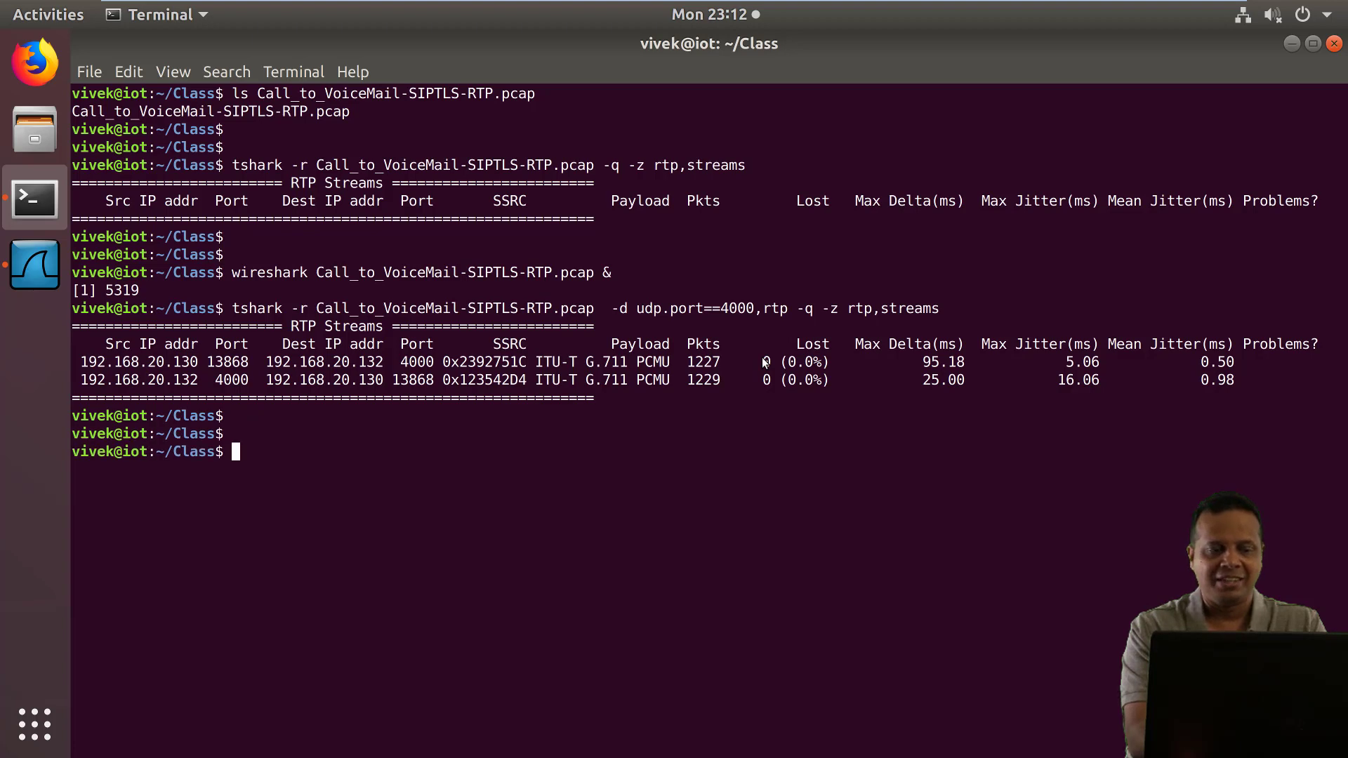
key("Up")
key("ctrl+Left")
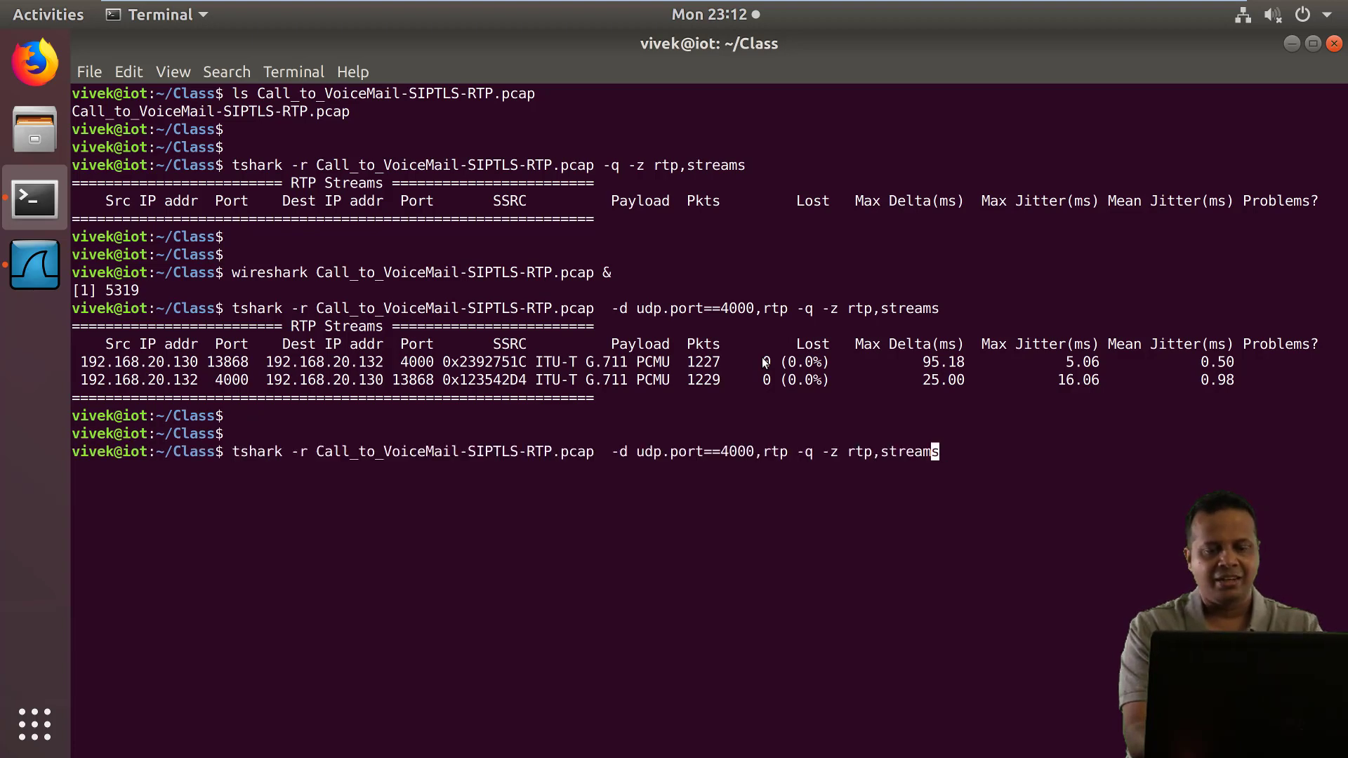
key("ctrl+Left")
key("ctrl+Left")
key("ctrl+Left")
key("ctrl+Left")
key("ctrl+Left")
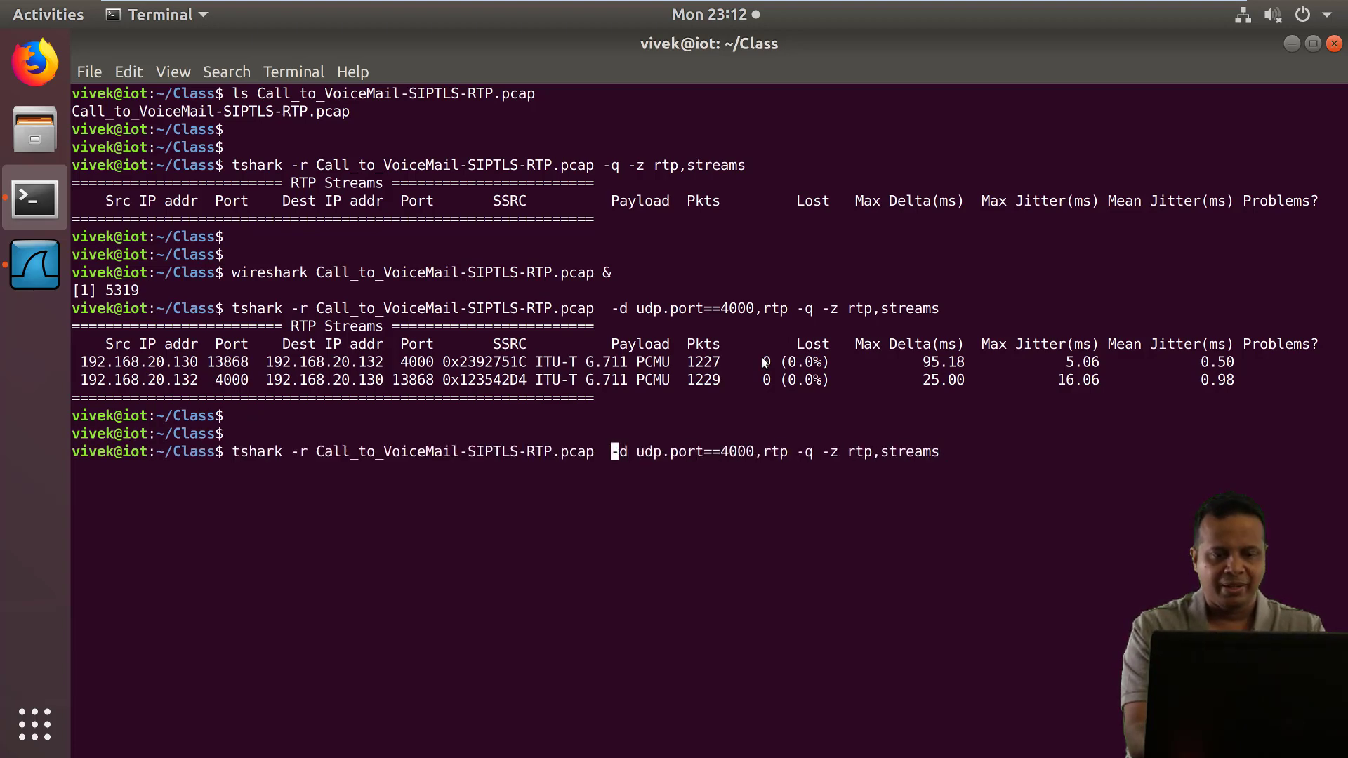
key("ctrl+Left")
key("Left")
type("-Y ")
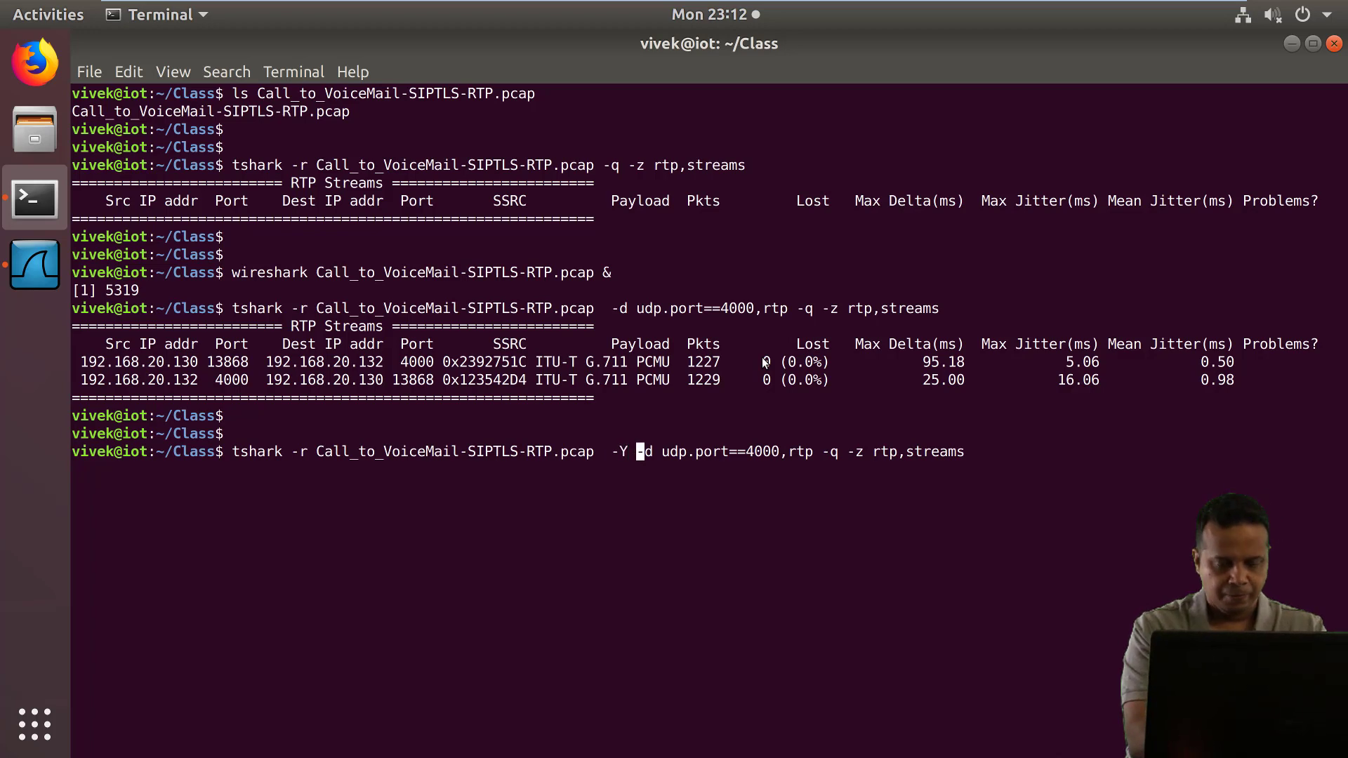
type("\"")
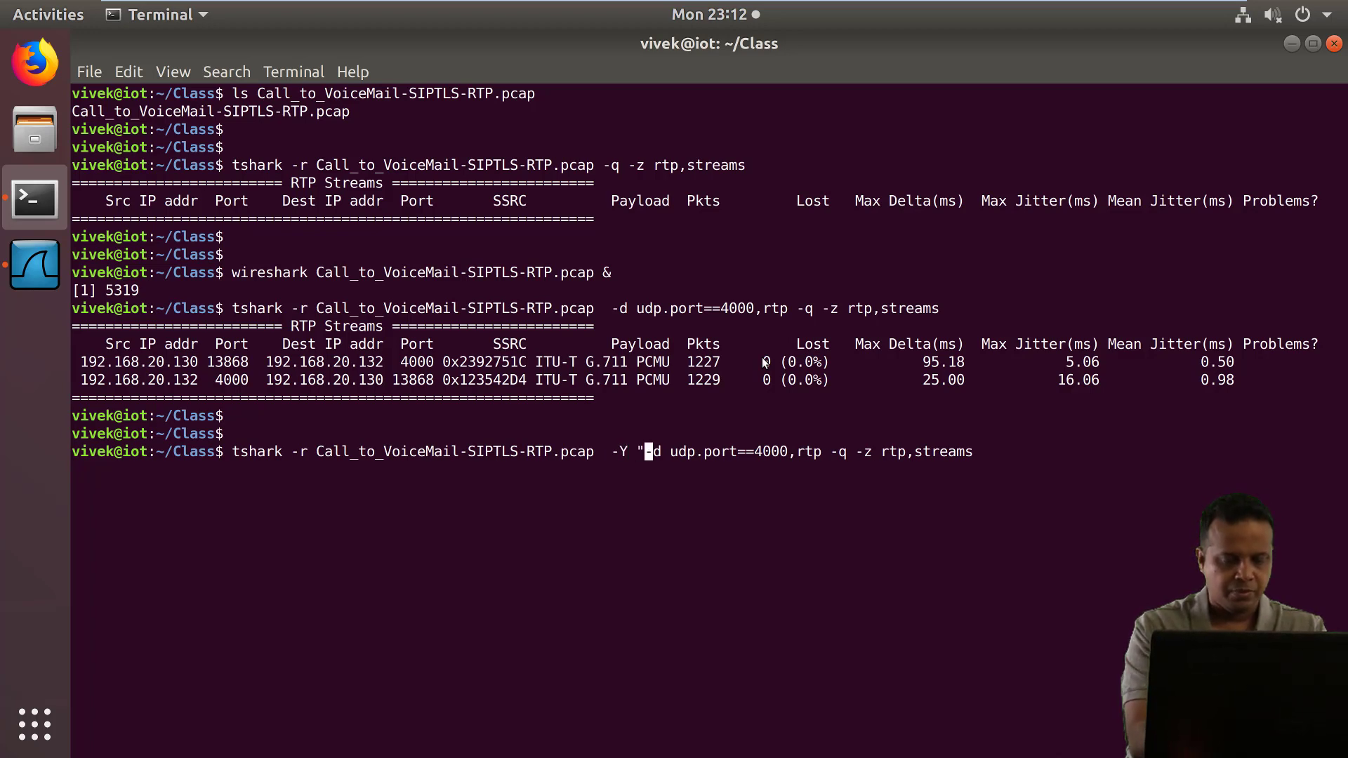
type("udp.port ")
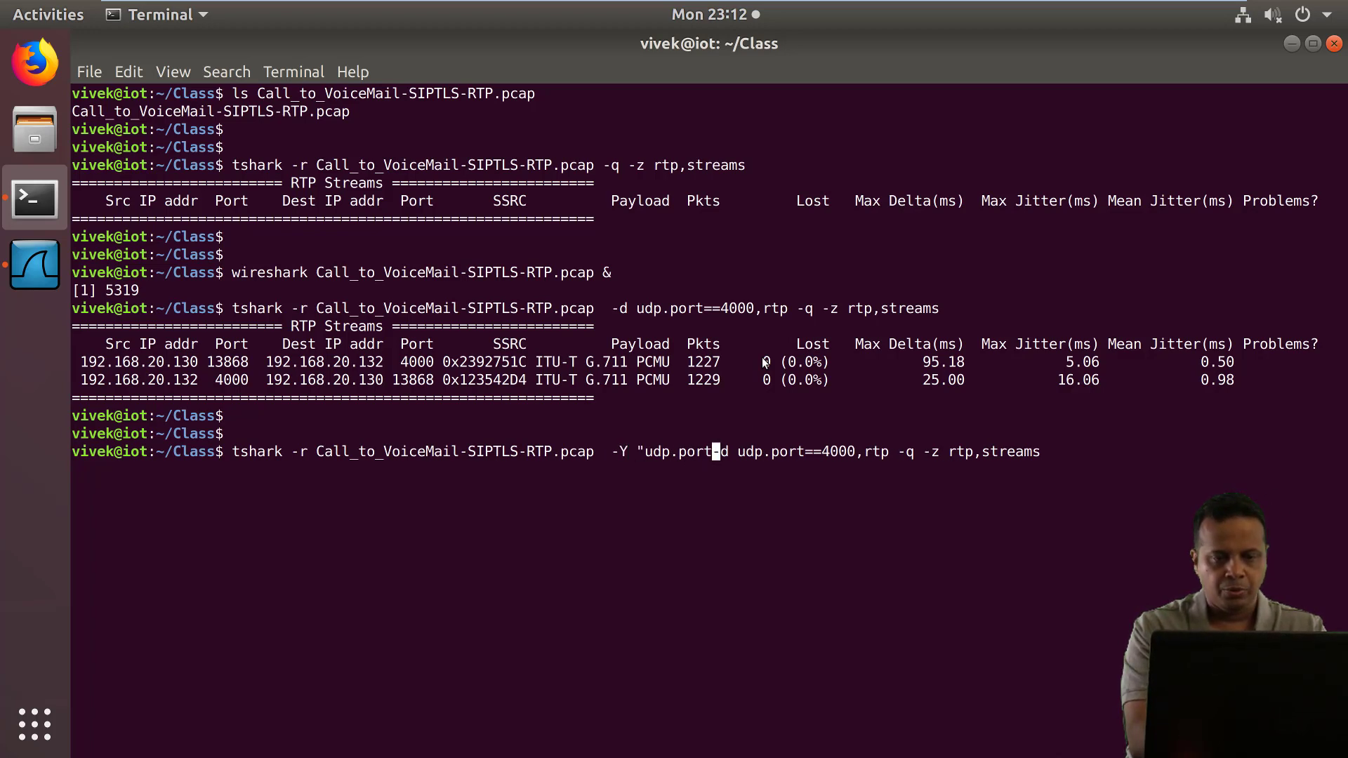
type("==800-d")
type(" udp.port==")
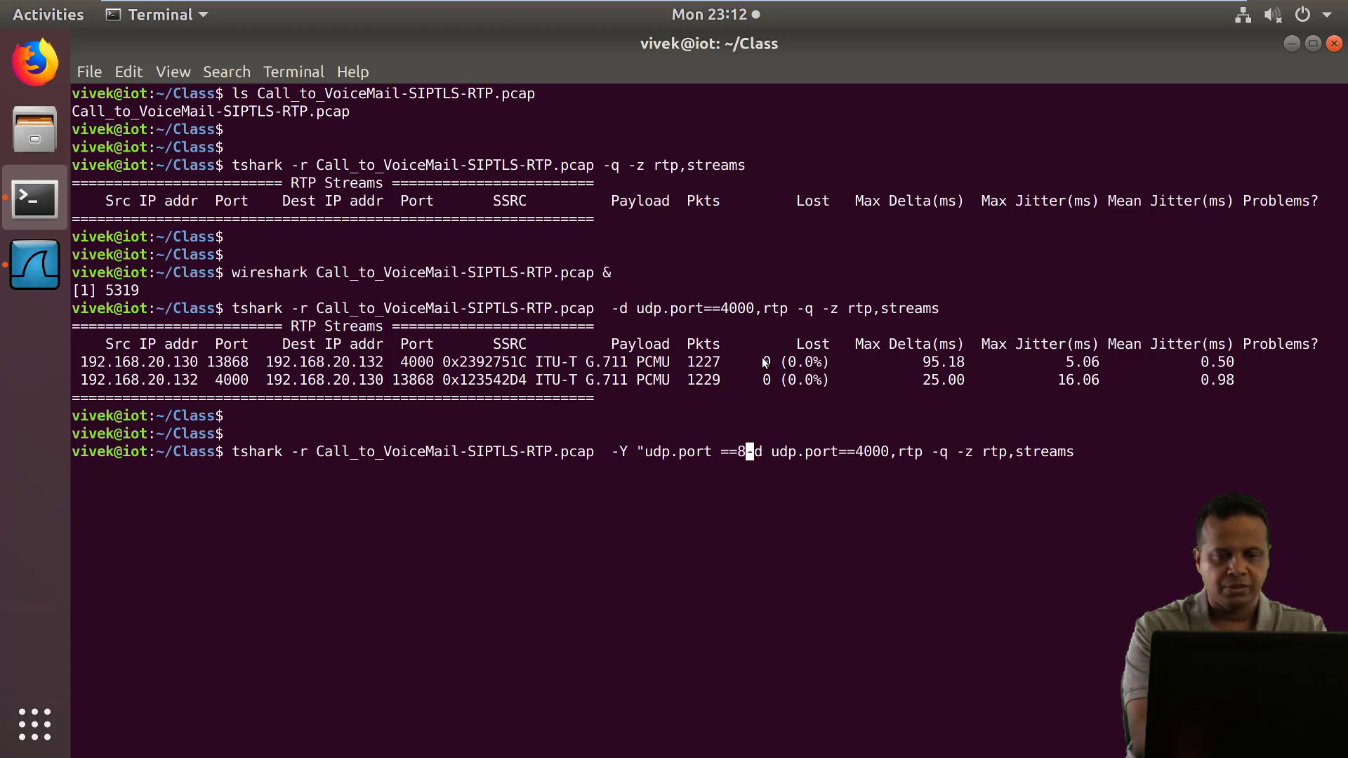
type("40")
key("BackSpace")
key("BackSpace")
type("40")
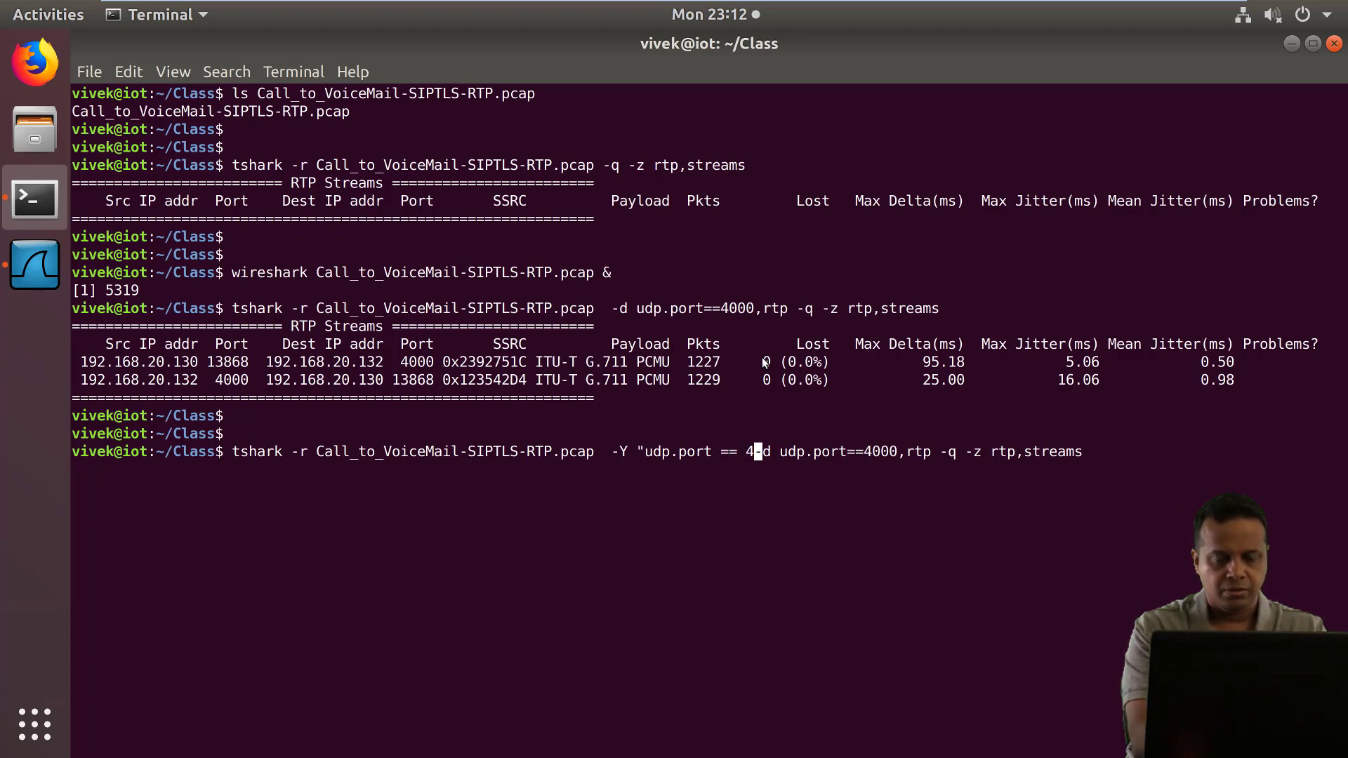
type("00\"")
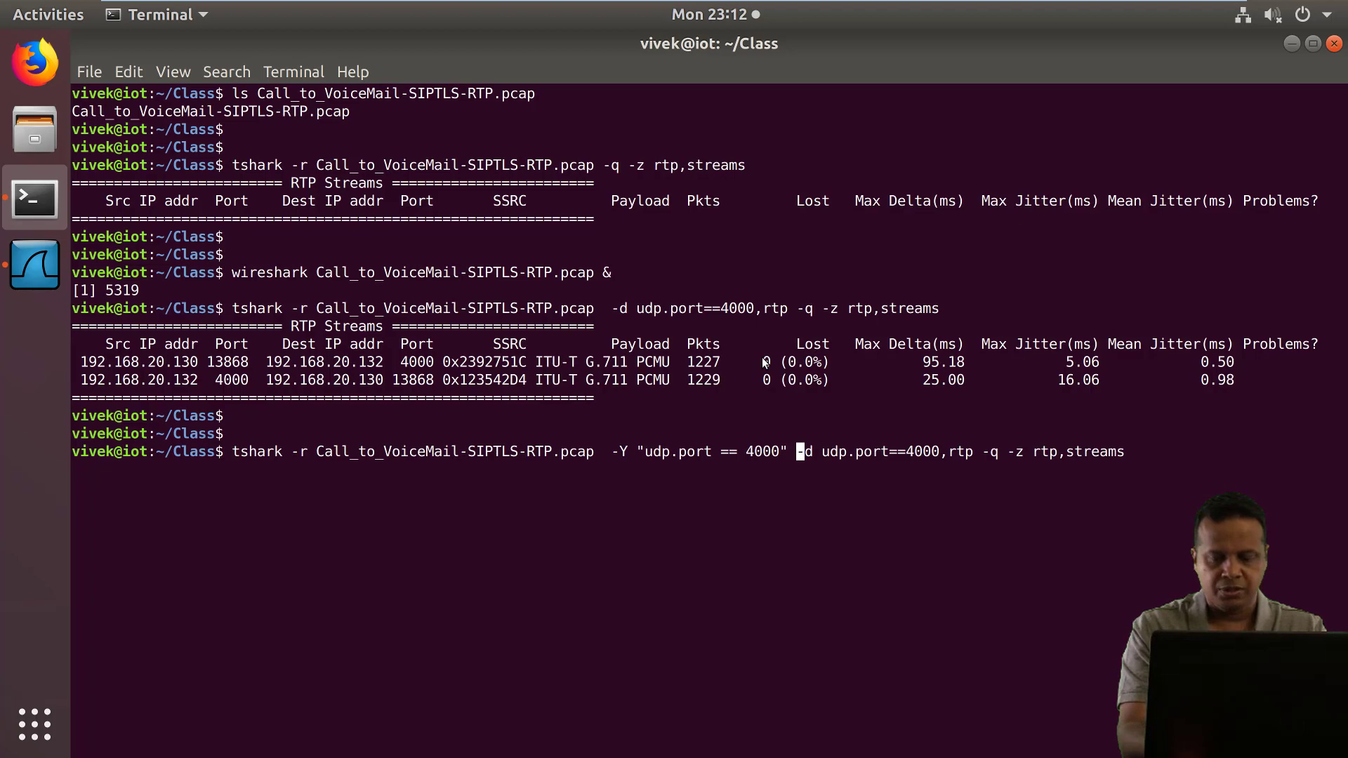
Remove -q and run it, printing every port 4000 packet as G.711 PCMU RTP, then highlight a run of those lines
key("ctrl+Right")
key("ctrl+Right")
key("ctrl+Right")
key("Right")
key("Right")
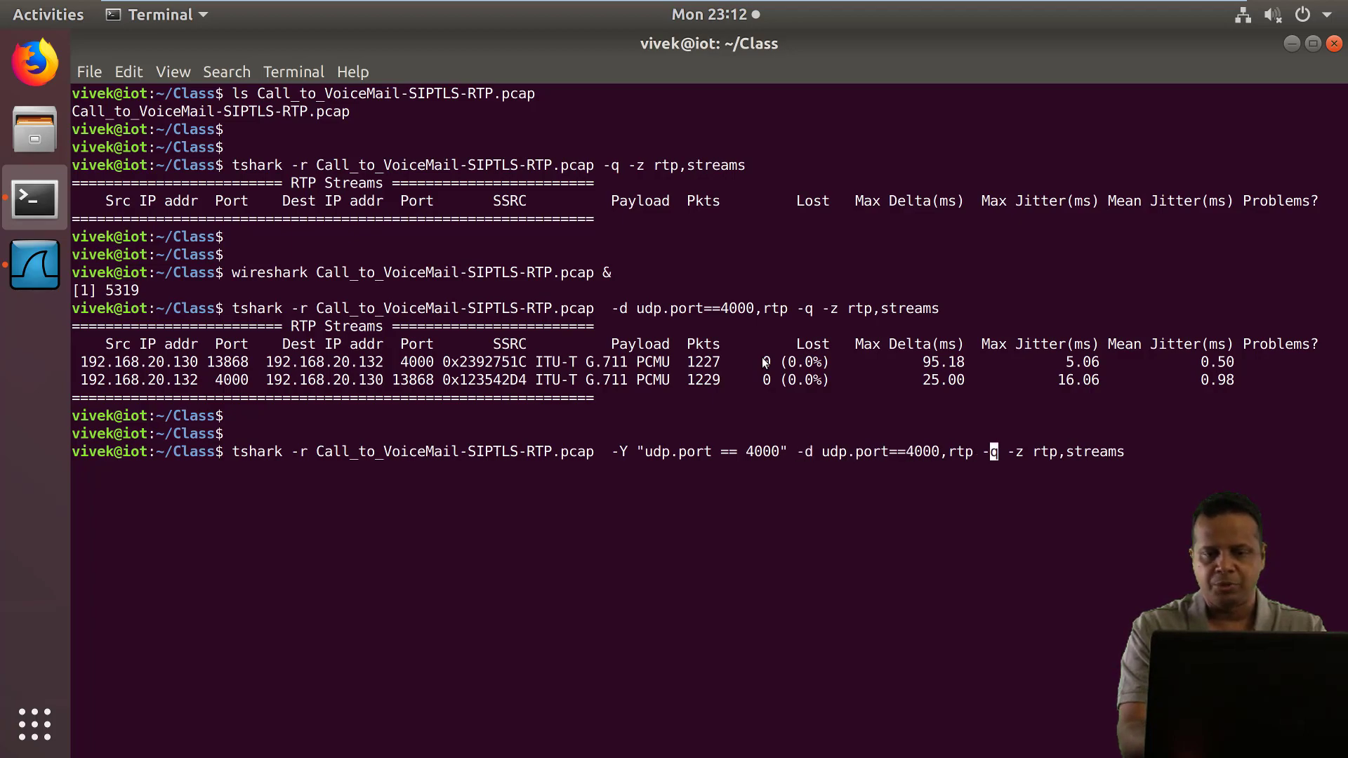
key("Right")
key("BackSpace")
key("BackSpace")
key("Return")
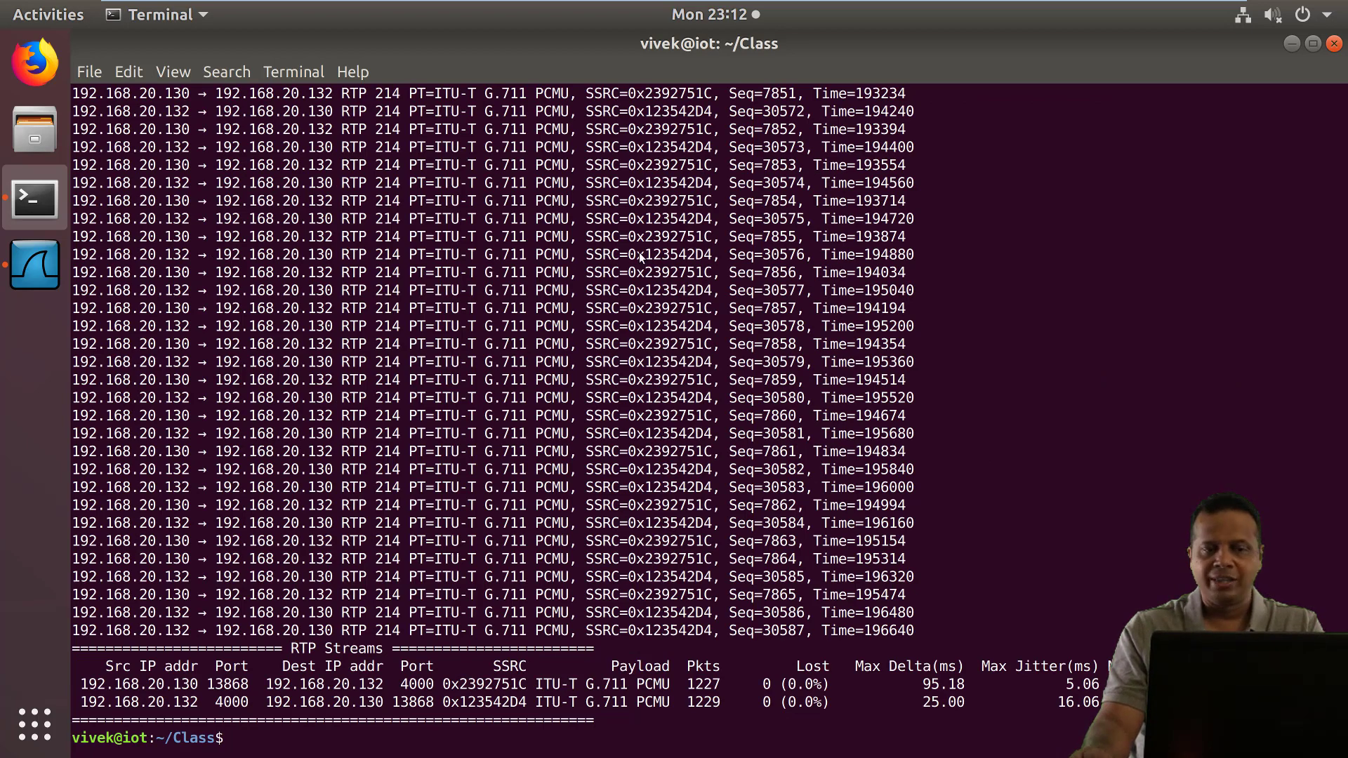
left_click_drag(206, 256, 1115, 524)
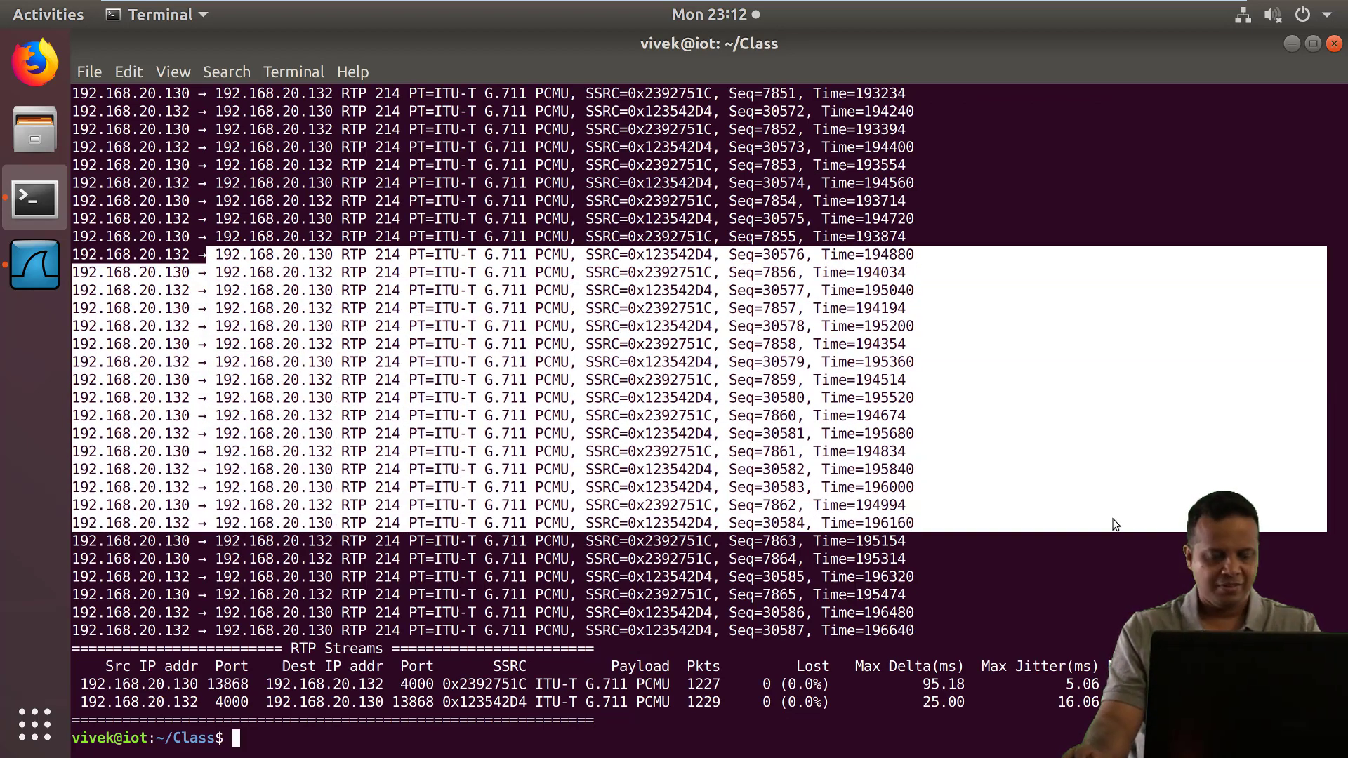
key("alt+Tab")
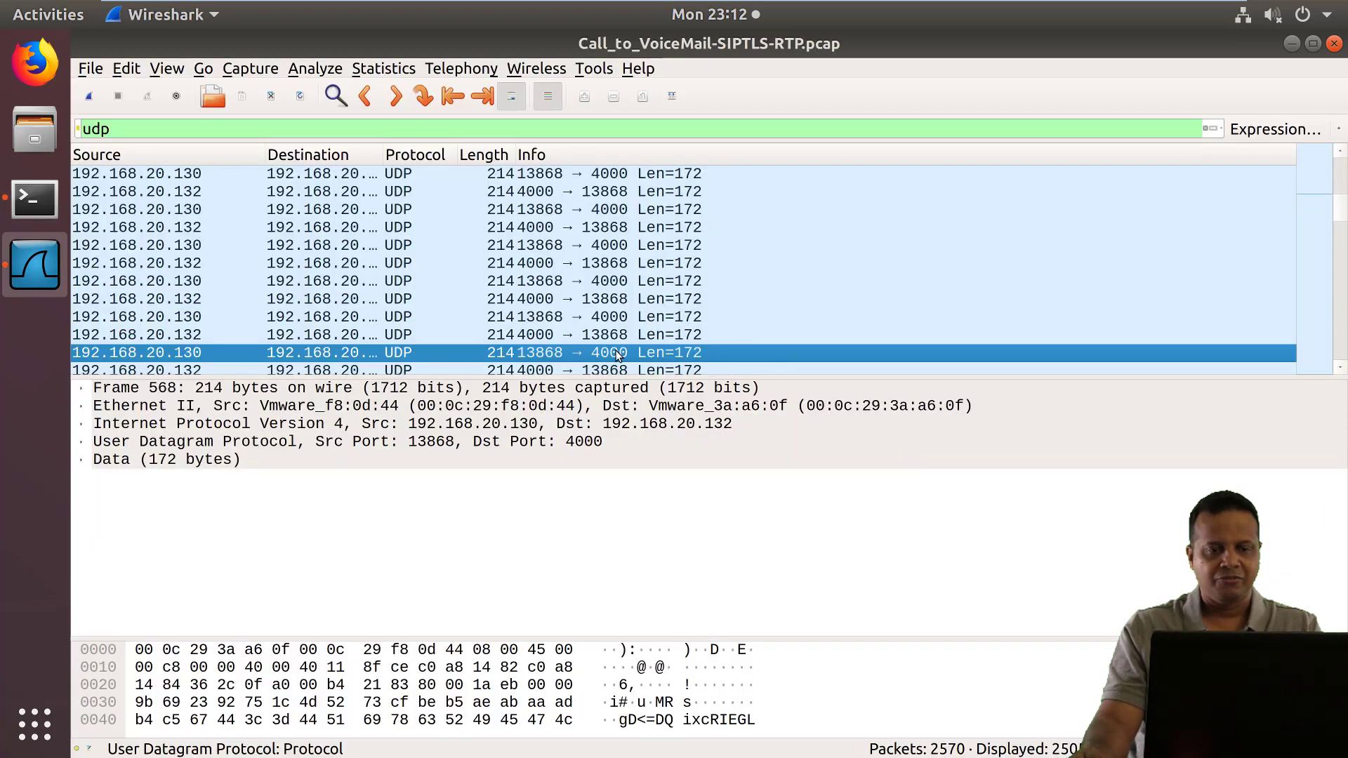
Use Decode As on a UDP packet to decode its port's traffic as RTP, showing G.711 PCMU packets
right_click(618, 354)
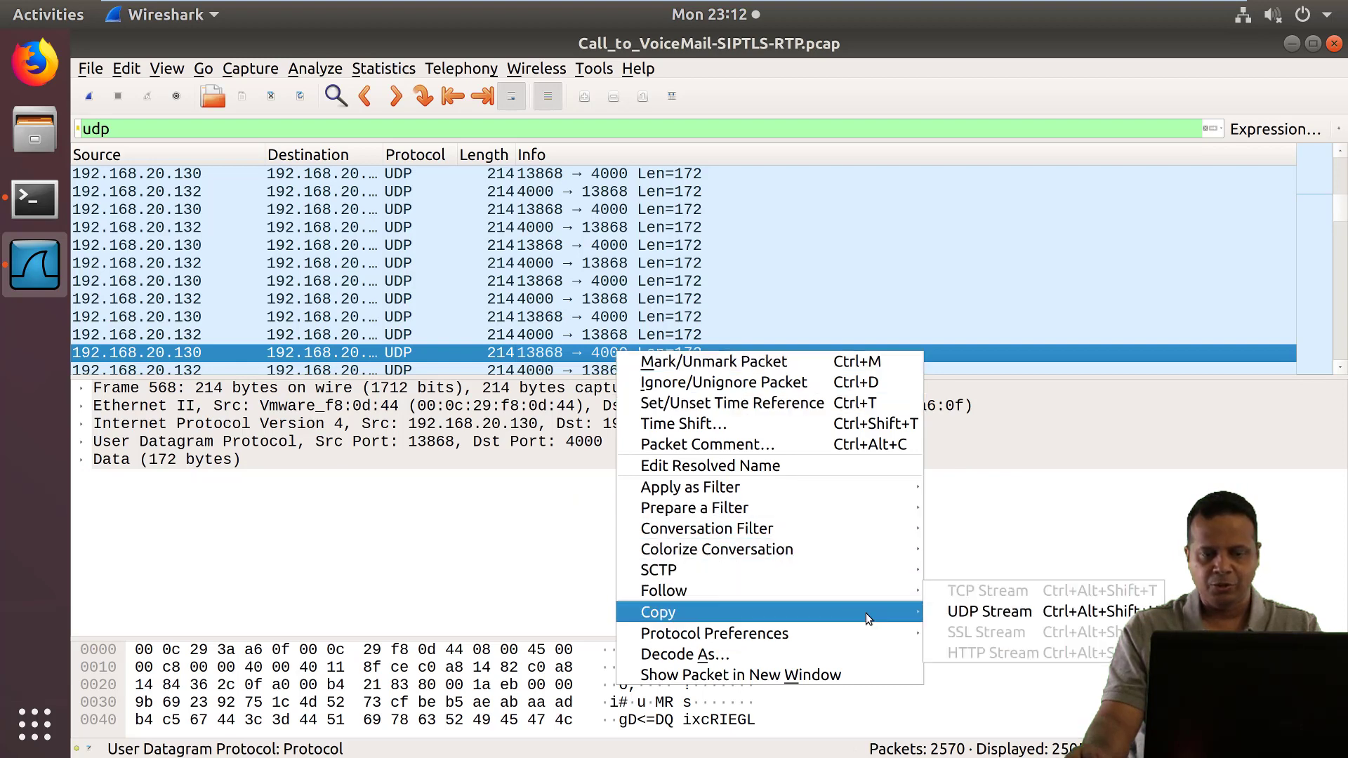
mouse_move(768, 612)
left_click(870, 652)
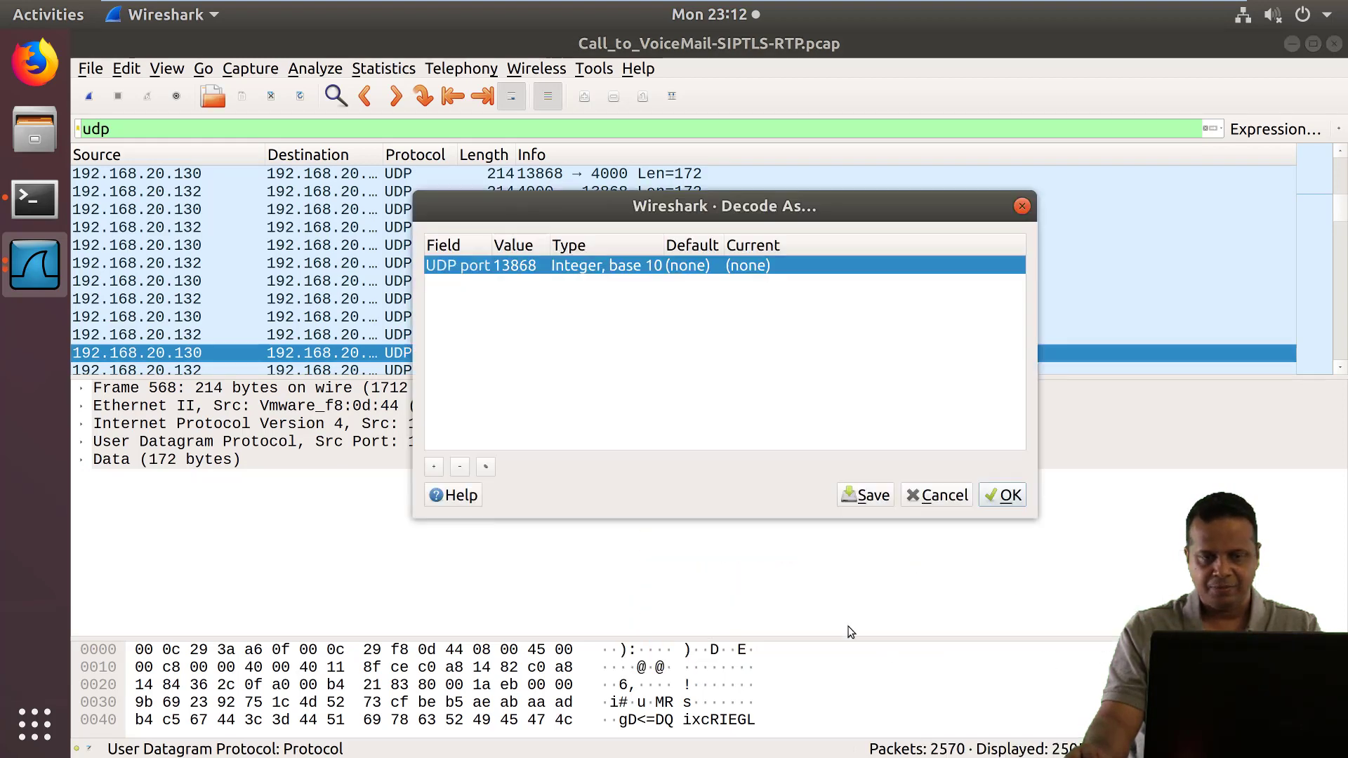
left_click(752, 270)
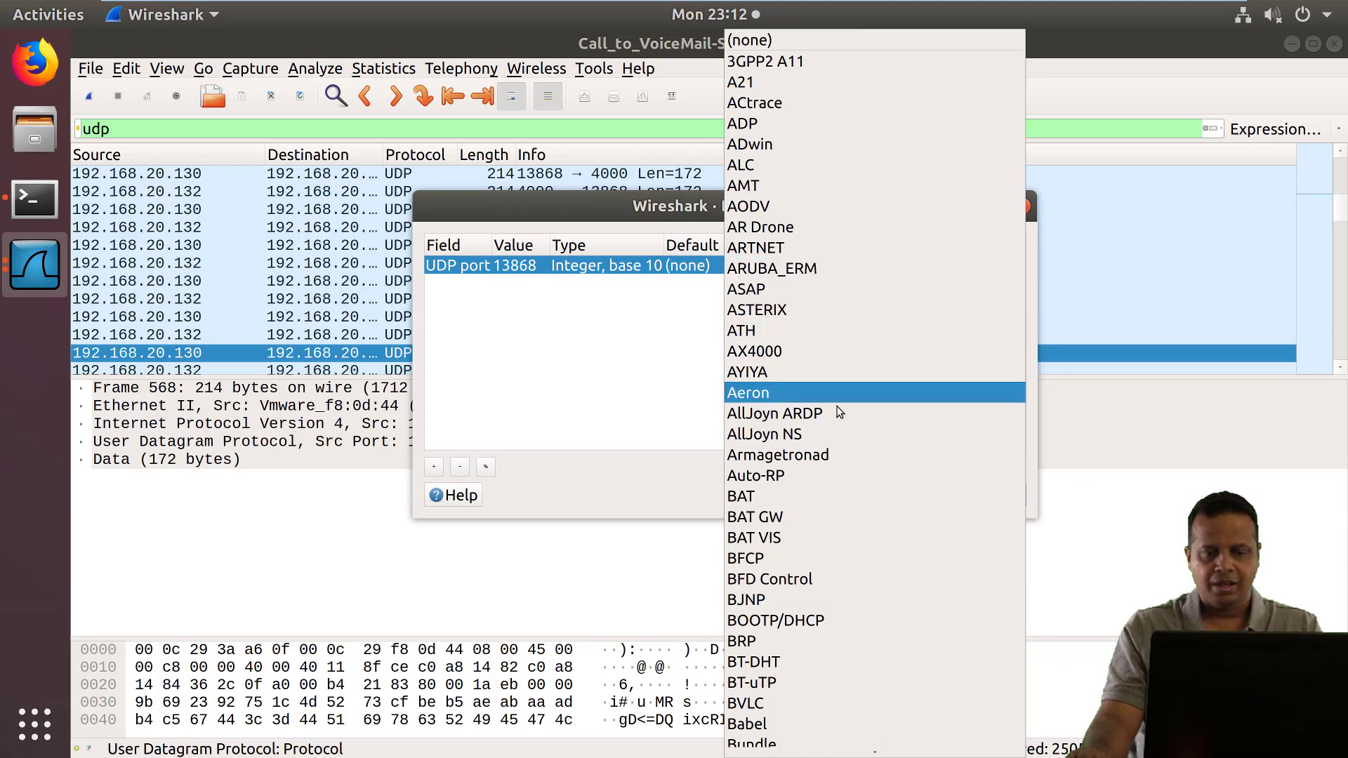
scroll(819, 410, "down", 5)
scroll(815, 412, "down", 5)
scroll(800, 409, "down", 5)
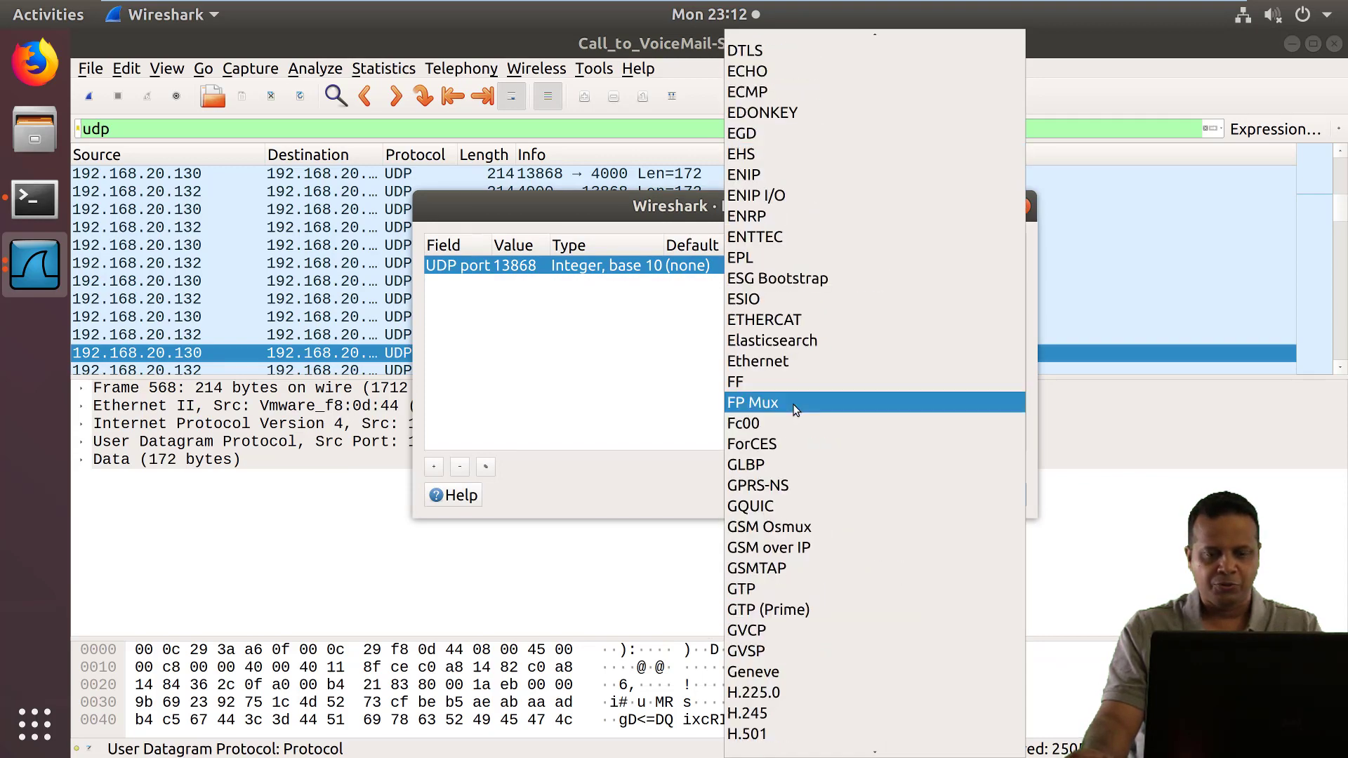
scroll(790, 407, "down", 5)
scroll(787, 406, "down", 3)
scroll(787, 406, "down", 5)
scroll(787, 406, "down", 5)
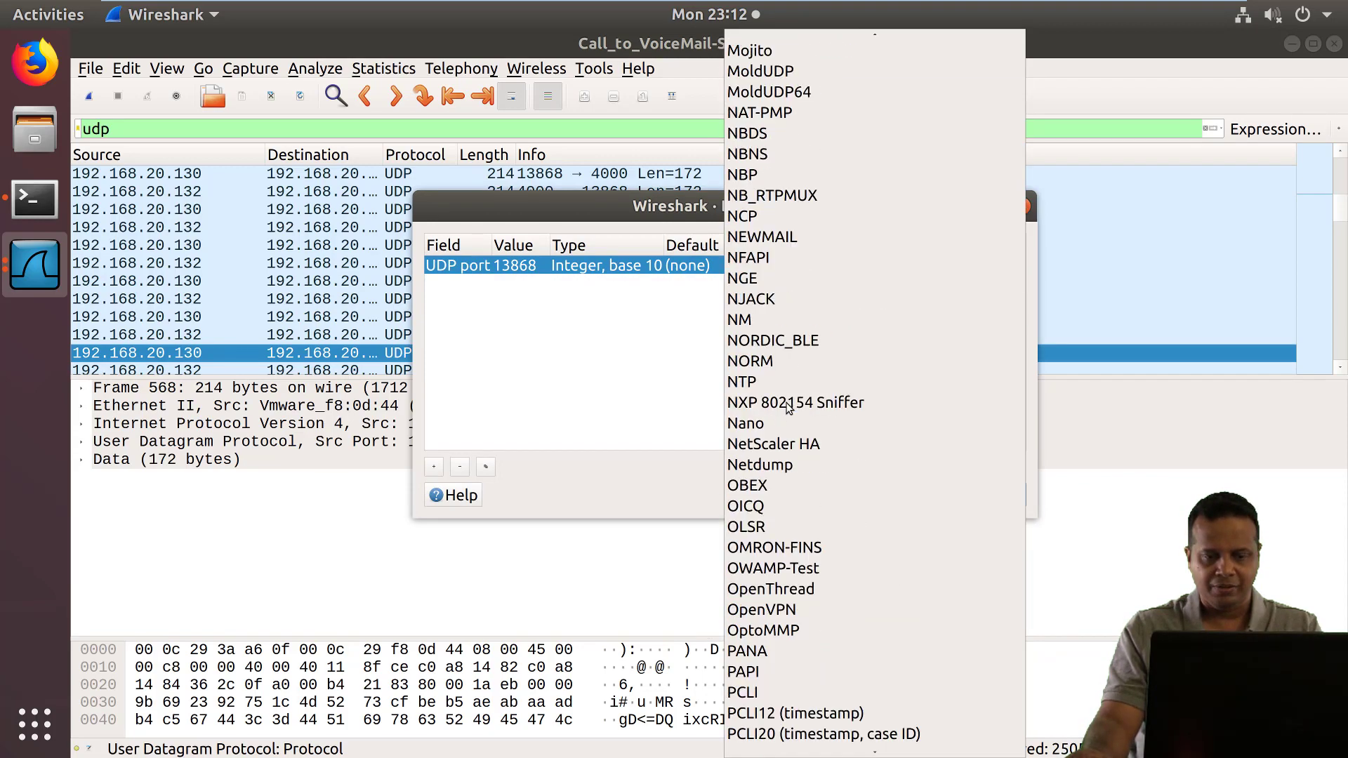
scroll(787, 406, "down", 5)
scroll(787, 407, "down", 4)
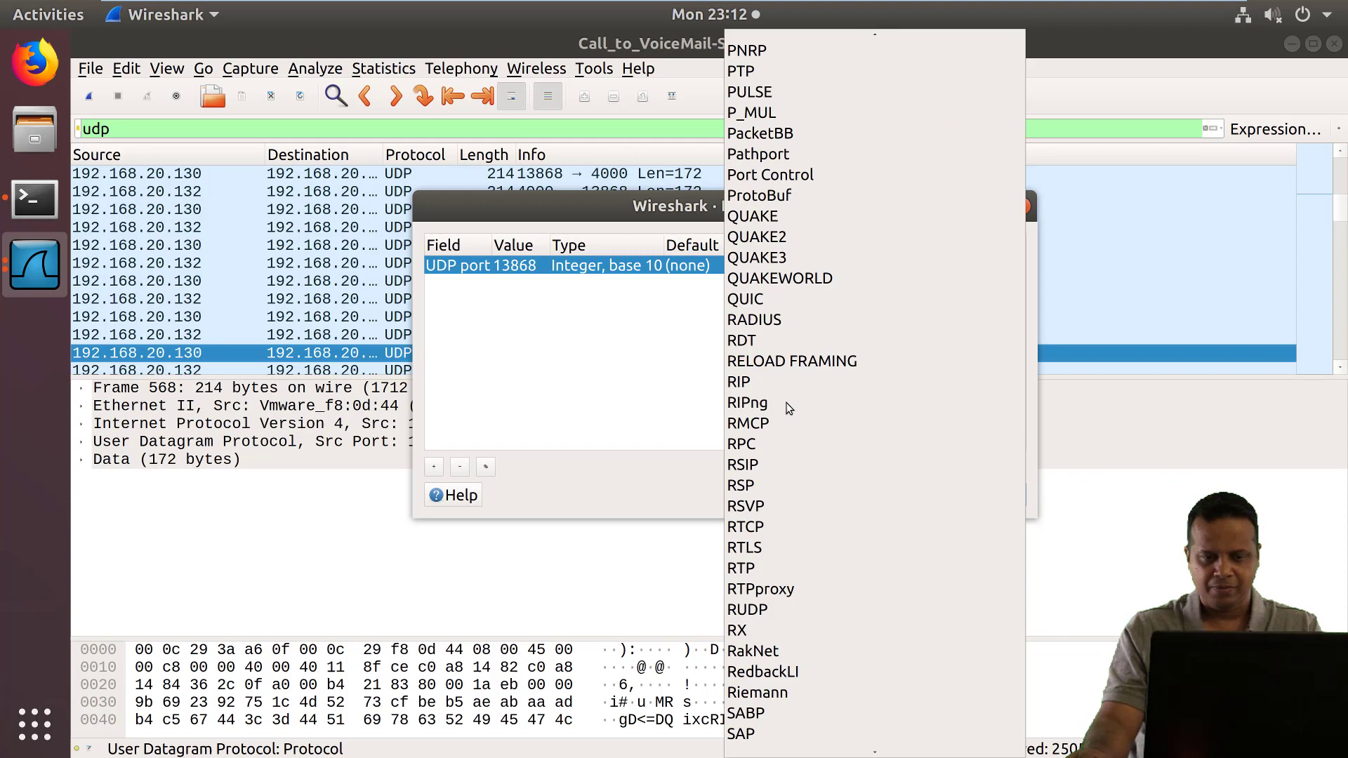
left_click(742, 568)
left_click(1003, 496)
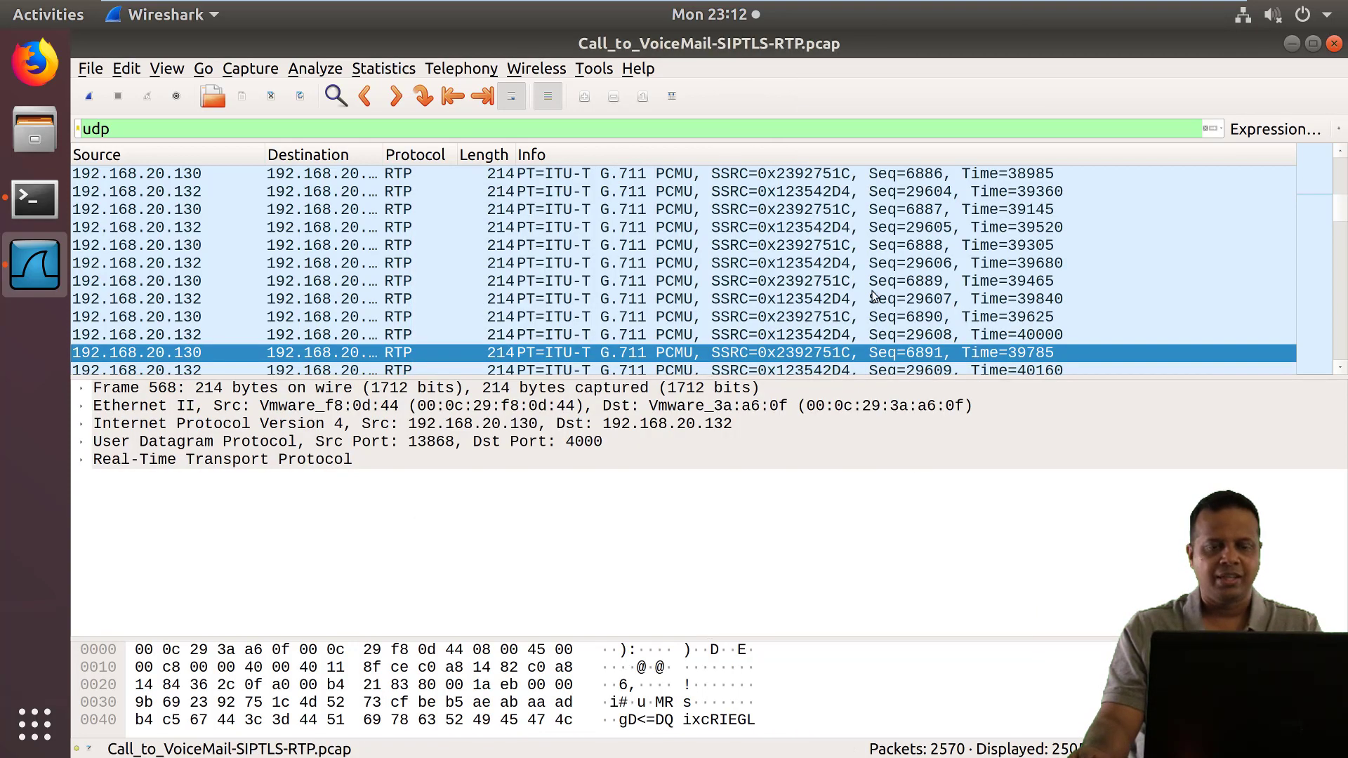
Switch back to the Terminal's tshark RTP packet listing and stream summary
key("alt+Tab")
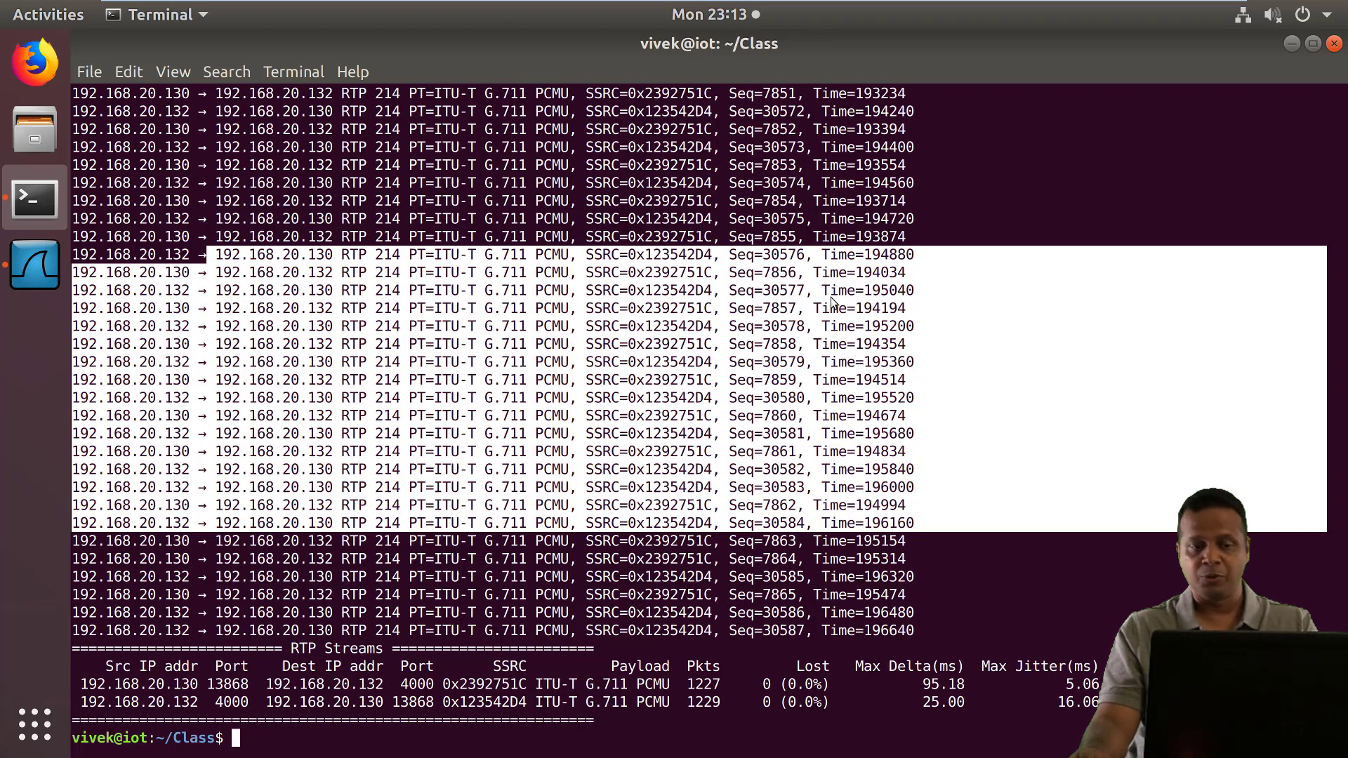
Bring up the window switcher to move to the PowerPoint slide show
key("alt+Tab")
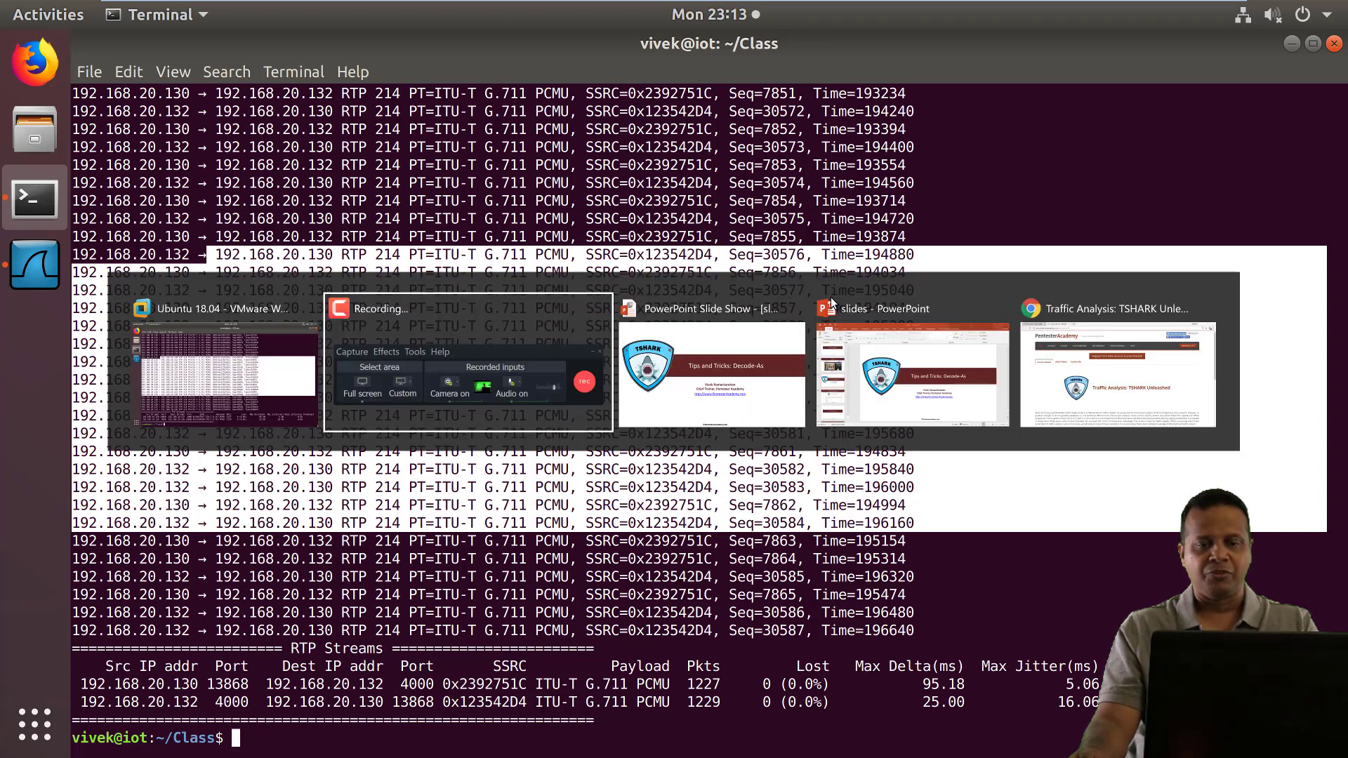